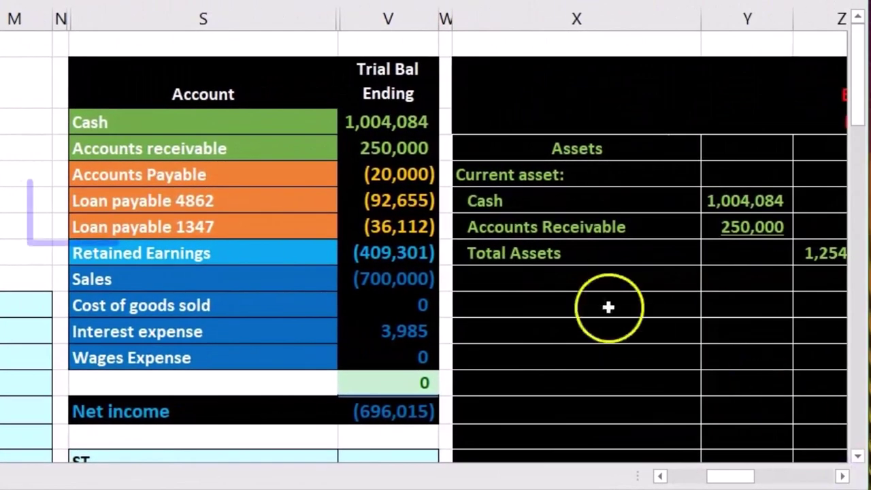
Review the trial balance loans and ending balances in V3:V12, and inspect the balance sheet's total assets formula in Z17.
{"action": "left_click", "coordinate": [278, 207]}
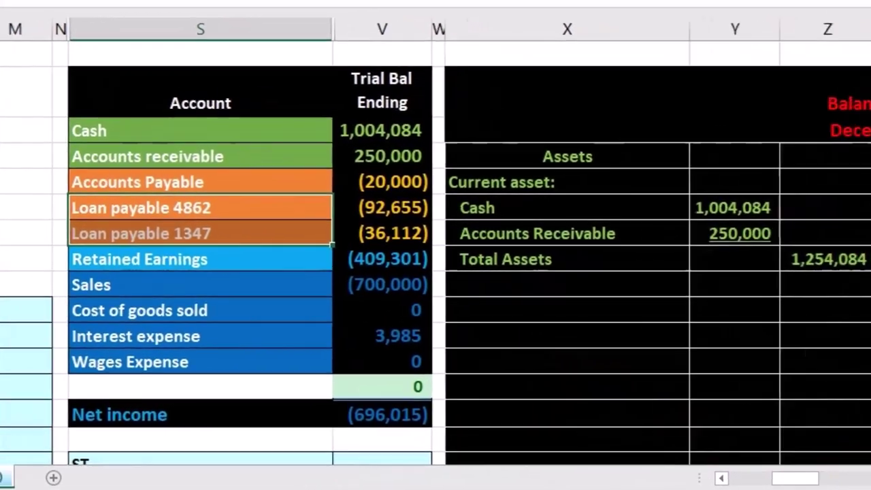
{"action": "scroll", "coordinate": [435, 272], "scroll_direction": "right", "scroll_amount": 5}
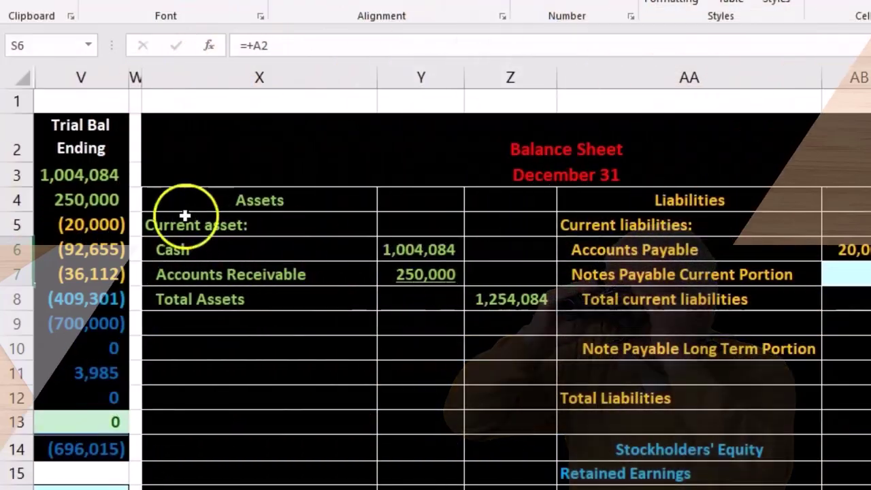
{"action": "left_click_drag", "start_coordinate": [123, 177], "coordinate": [116, 388]}
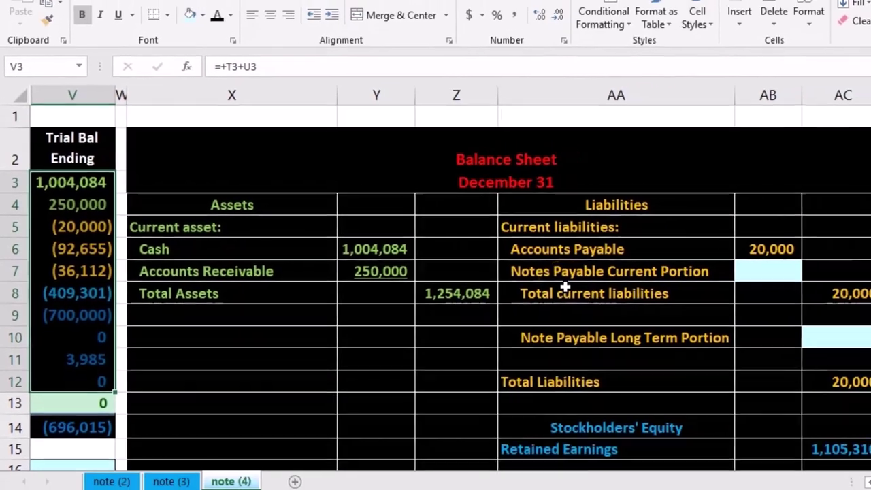
{"action": "scroll", "coordinate": [622, 291], "scroll_direction": "down", "scroll_amount": 1}
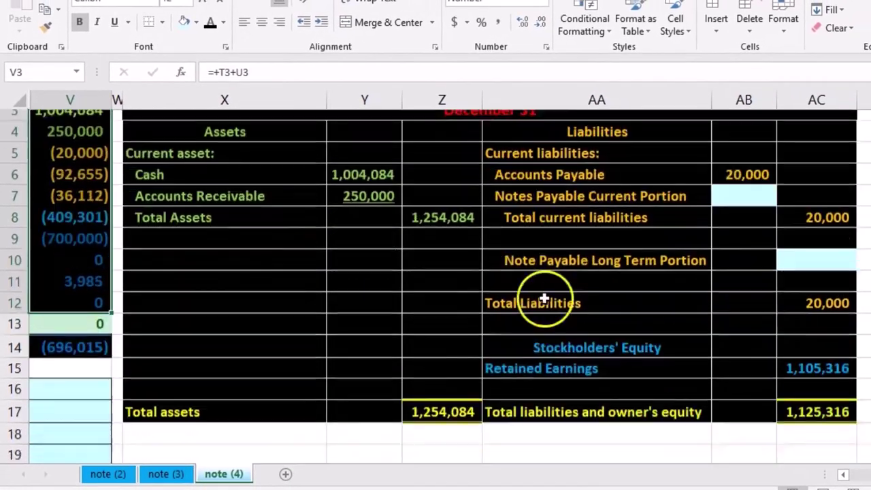
{"action": "double_click", "coordinate": [520, 412]}
{"action": "key", "text": "Return"}
{"action": "scroll", "coordinate": [460, 396], "scroll_direction": "up", "scroll_amount": 1}
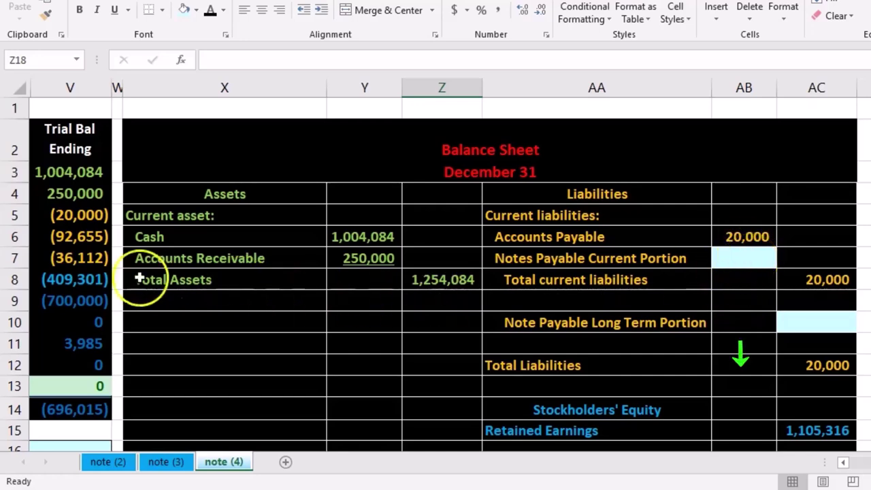
Check the sum of V8:V12 against Retained Earnings in AC15, and inspect the total liabilities and owner's equity formula in AC17.
{"action": "left_click_drag", "start_coordinate": [101, 280], "coordinate": [100, 357]}
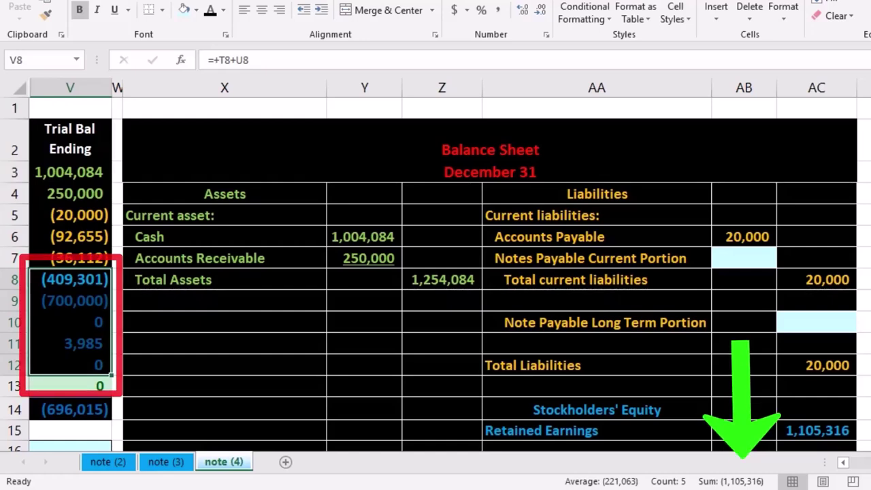
{"action": "left_click", "coordinate": [850, 424]}
{"action": "scroll", "coordinate": [850, 422], "scroll_direction": "down", "scroll_amount": 1}
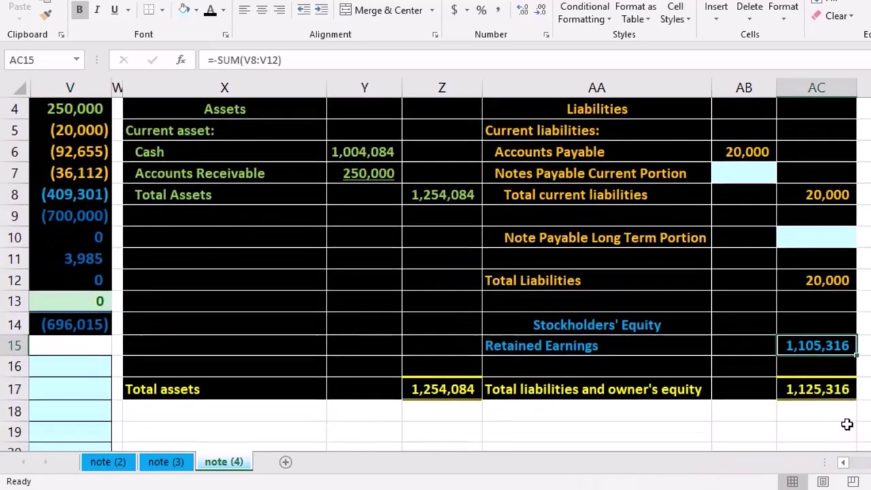
{"action": "double_click", "coordinate": [832, 389]}
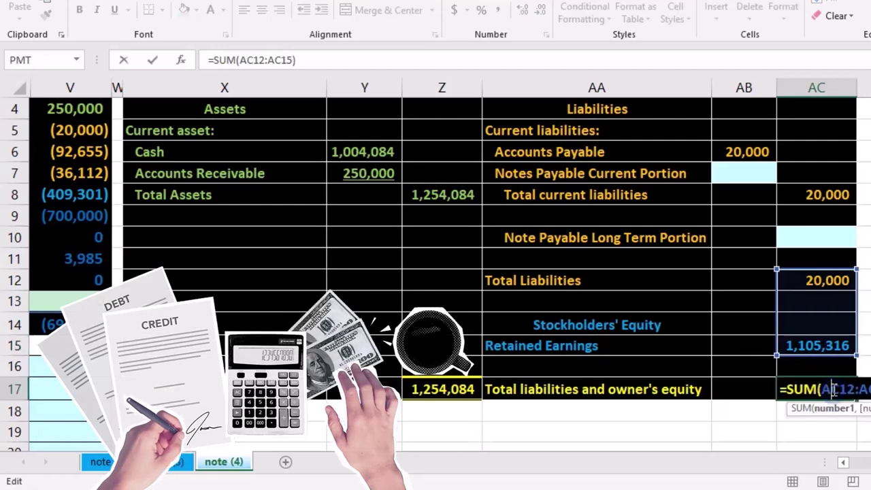
{"action": "key", "text": "Return"}
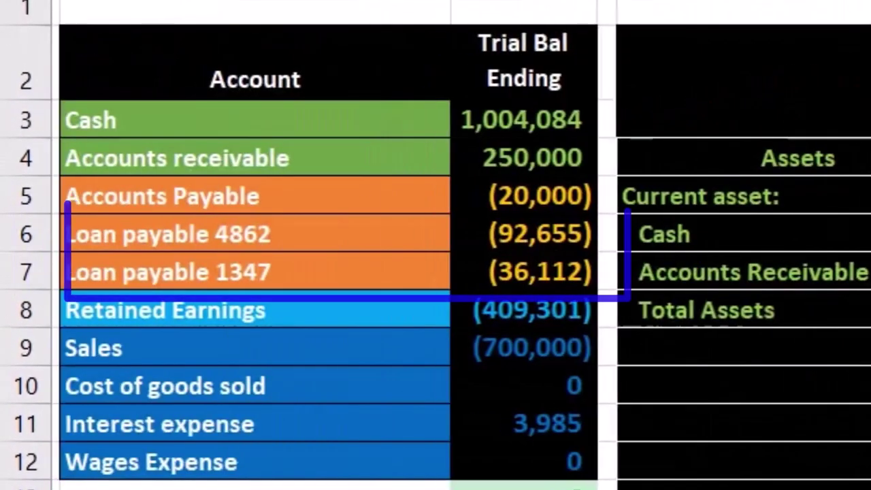
Examine the two loan payable accounts in the trial balance and the Notes Payable Current Portion cell on the balance sheet.
{"action": "left_click", "coordinate": [227, 233]}
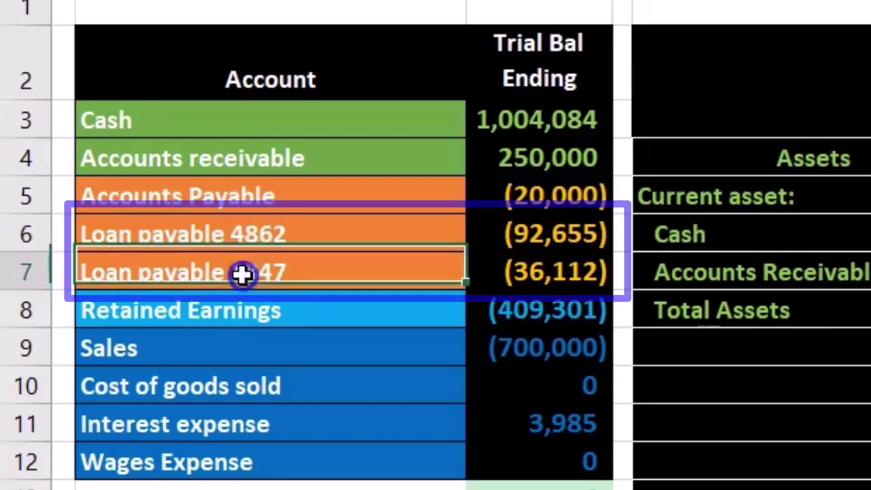
{"action": "left_click", "coordinate": [257, 273]}
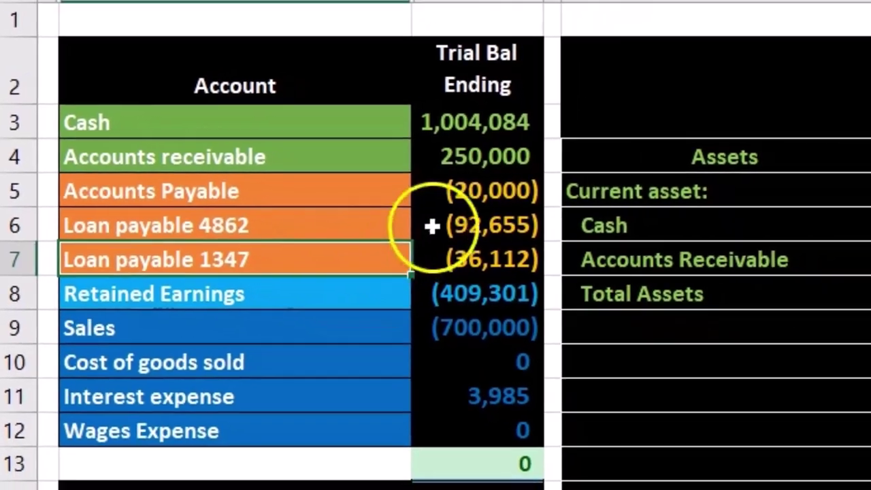
{"action": "left_click_drag", "start_coordinate": [487, 234], "coordinate": [544, 266]}
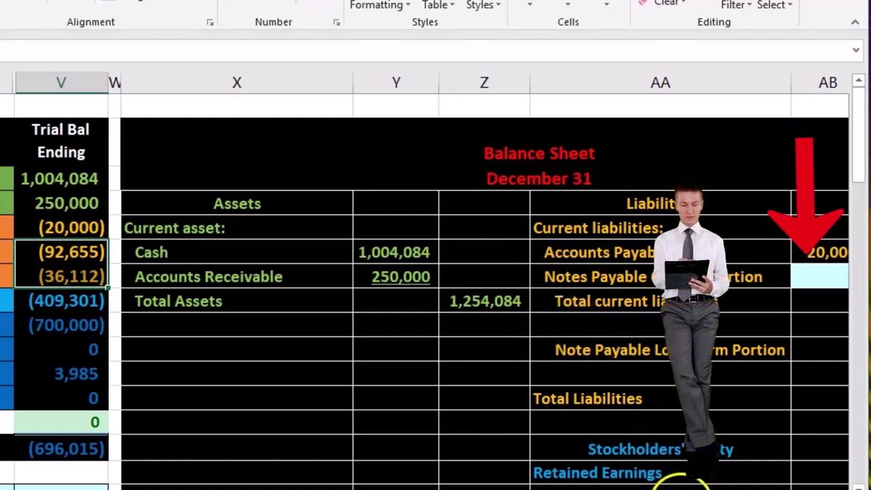
{"action": "left_click", "coordinate": [815, 320]}
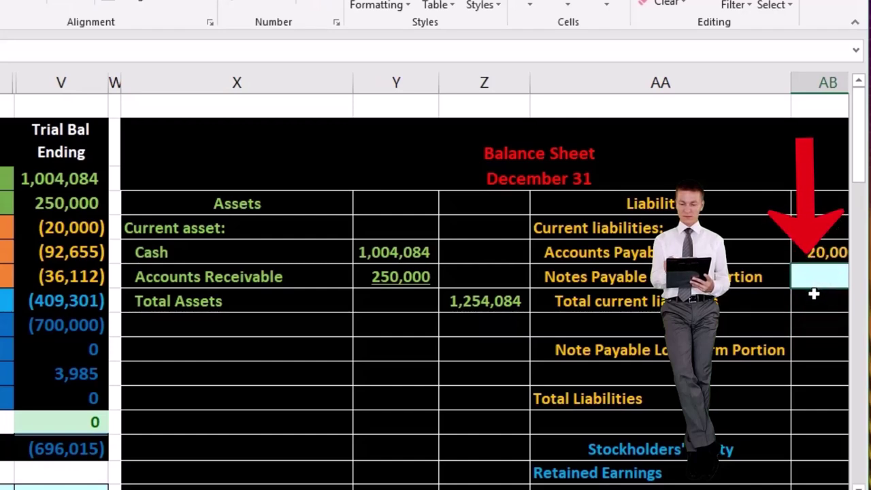
Check the two loan payable accounts beside the loan schedules and their combined trial balance amount in V6:V7.
{"action": "left_click", "coordinate": [85, 256]}
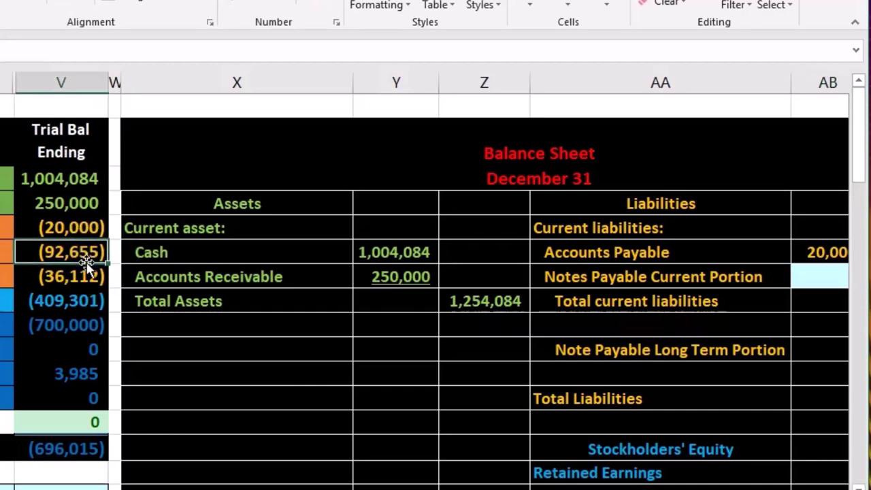
{"action": "scroll", "coordinate": [86, 262], "scroll_direction": "left", "scroll_amount": 10}
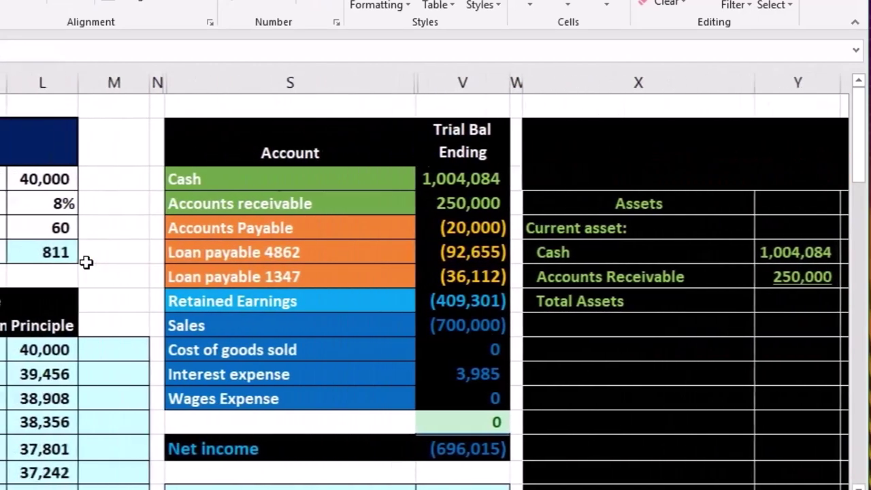
{"action": "scroll", "coordinate": [86, 262], "scroll_direction": "left", "scroll_amount": 4}
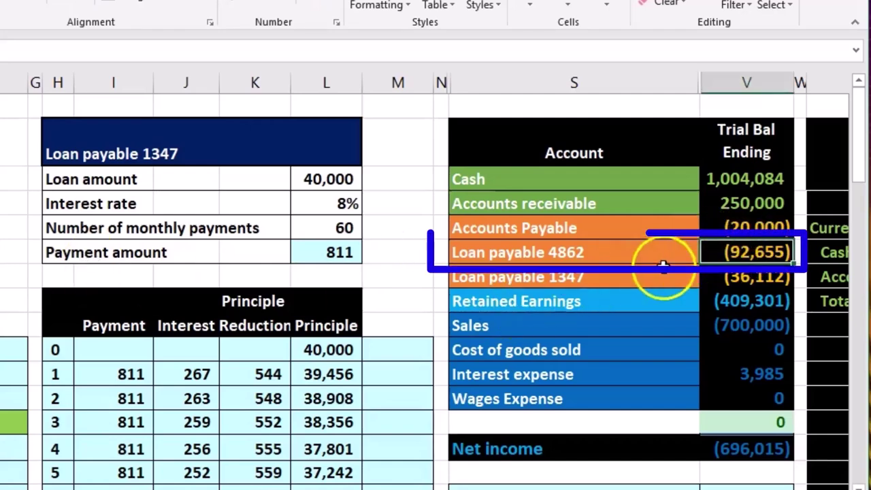
{"action": "left_click", "coordinate": [622, 256]}
{"action": "left_click", "coordinate": [625, 275]}
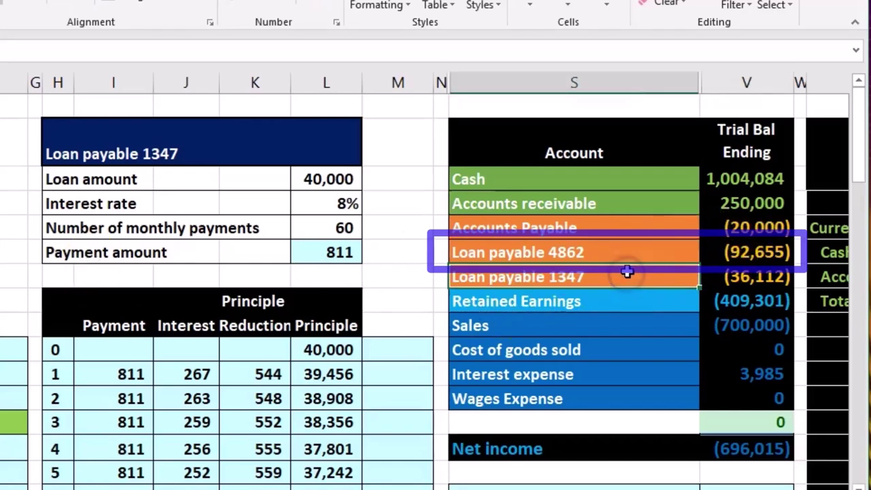
{"action": "left_click", "coordinate": [735, 245]}
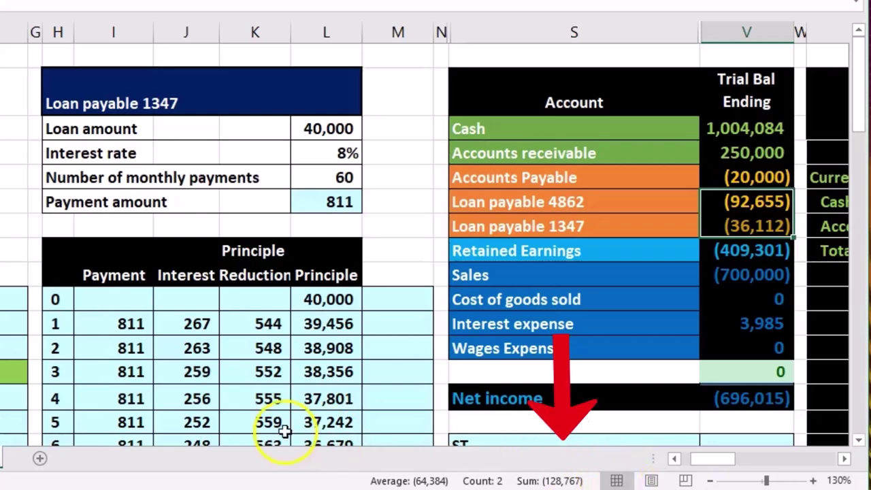
Examine the highlighted period 3 row of the first amortization table and period 7 row of the second.
{"action": "left_click", "coordinate": [266, 400]}
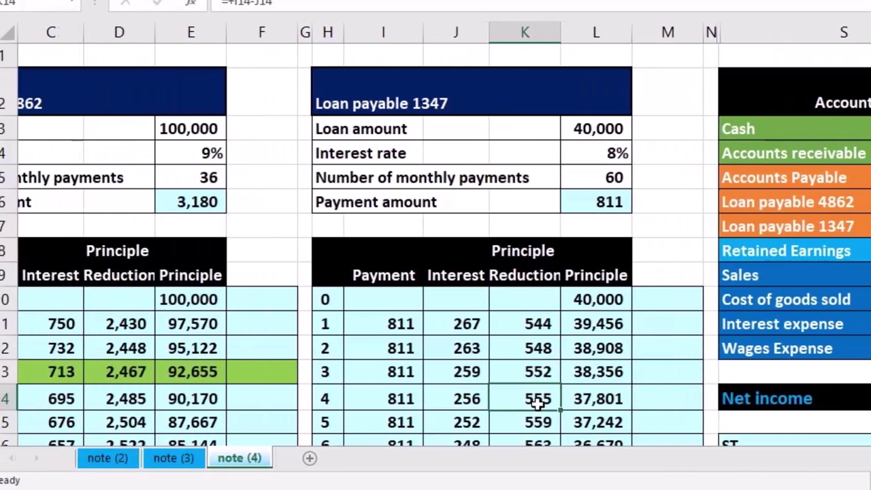
{"action": "key", "text": "ctrl+Left"}
{"action": "key", "text": "ctrl+Left"}
{"action": "key", "text": "ctrl+Left"}
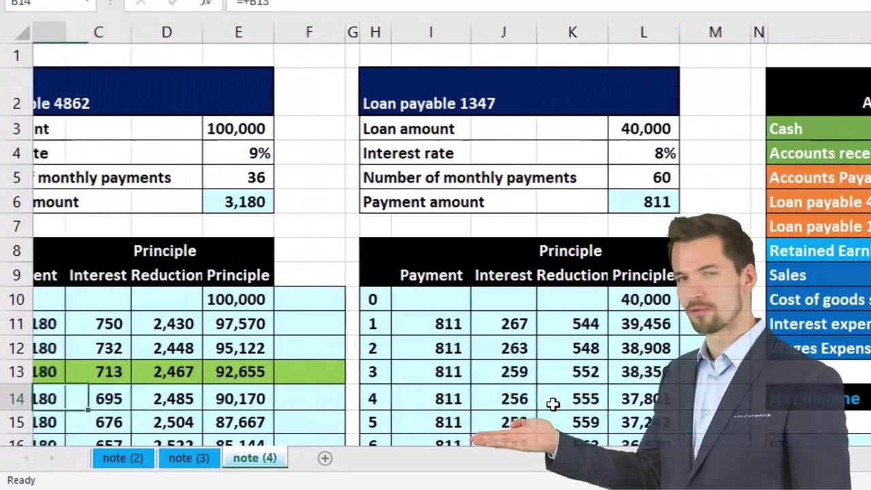
{"action": "key", "text": "ctrl+Left"}
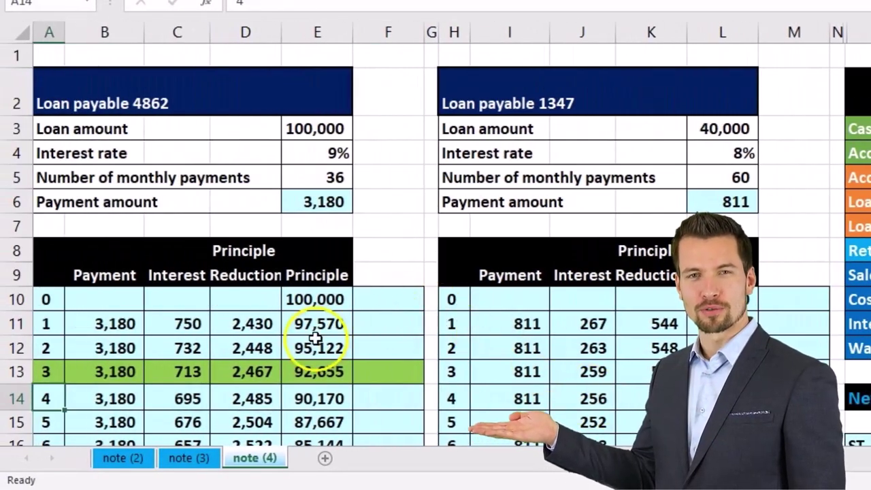
{"action": "scroll", "coordinate": [316, 338], "scroll_direction": "down", "scroll_amount": 1}
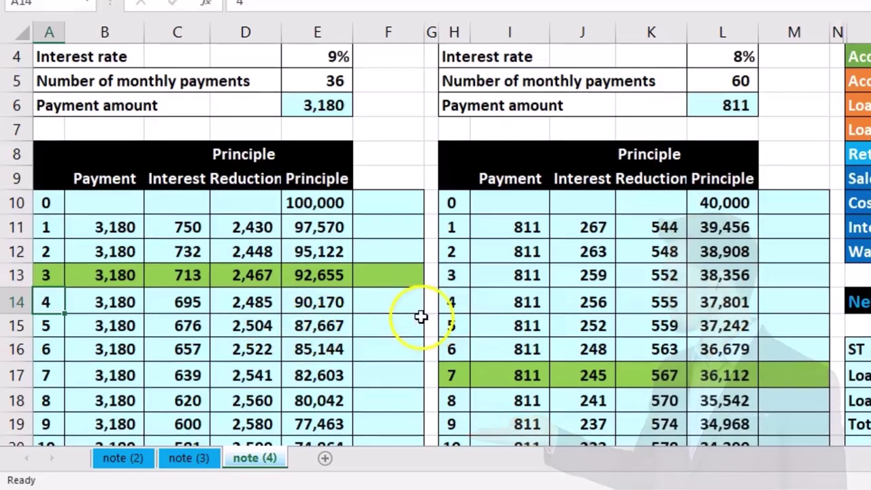
{"action": "left_click_drag", "start_coordinate": [54, 274], "coordinate": [317, 275]}
{"action": "left_click_drag", "start_coordinate": [446, 375], "coordinate": [772, 374]}
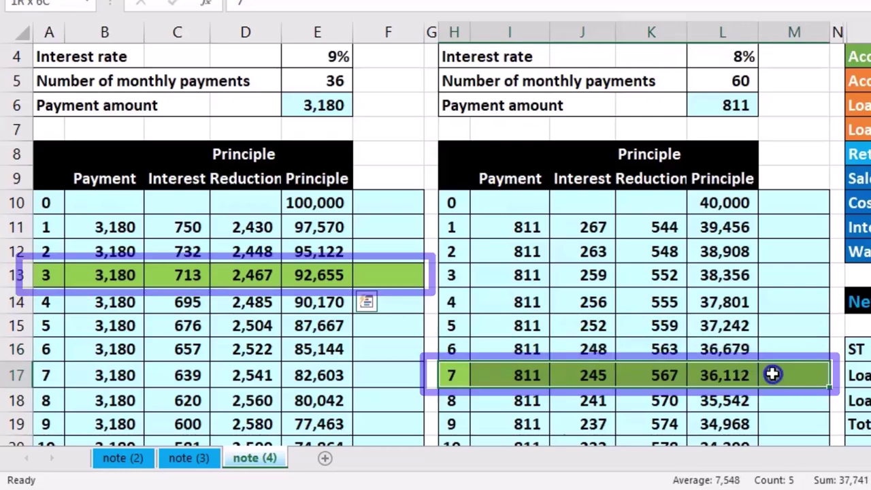
Compare the principal balances in E13 and L17 with the matching loan payable balances in the trial balance.
{"action": "left_click", "coordinate": [332, 278]}
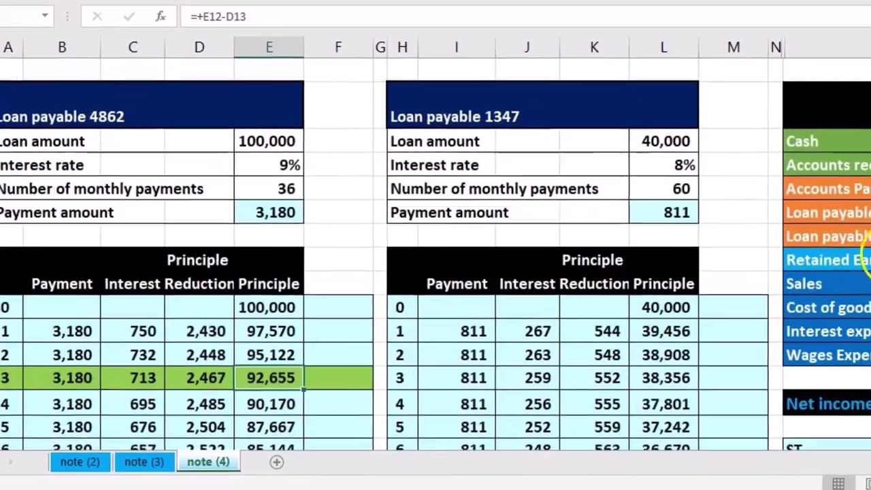
{"action": "left_click", "coordinate": [826, 227]}
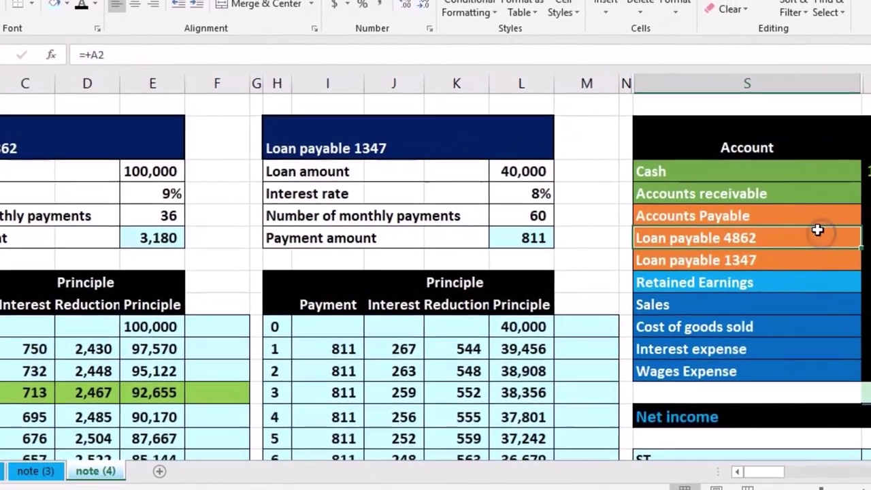
{"action": "key", "text": "Right"}
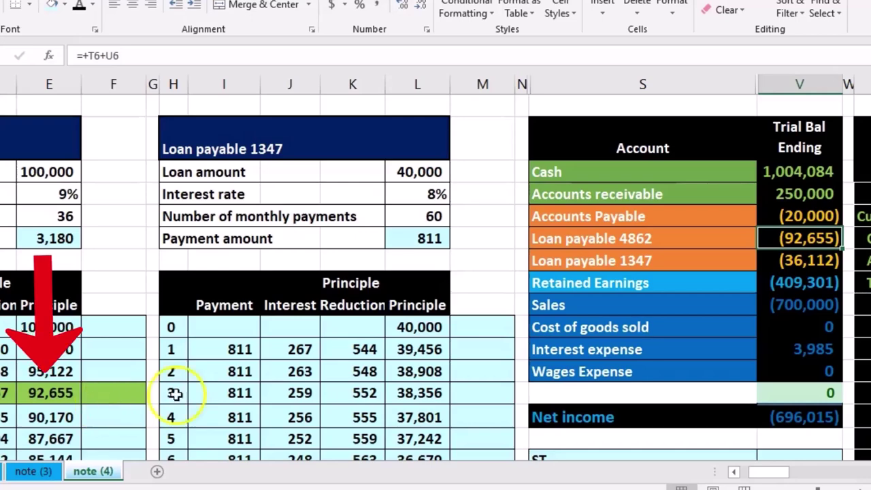
{"action": "scroll", "coordinate": [233, 388], "scroll_direction": "down", "scroll_amount": 2}
{"action": "left_click", "coordinate": [417, 395]}
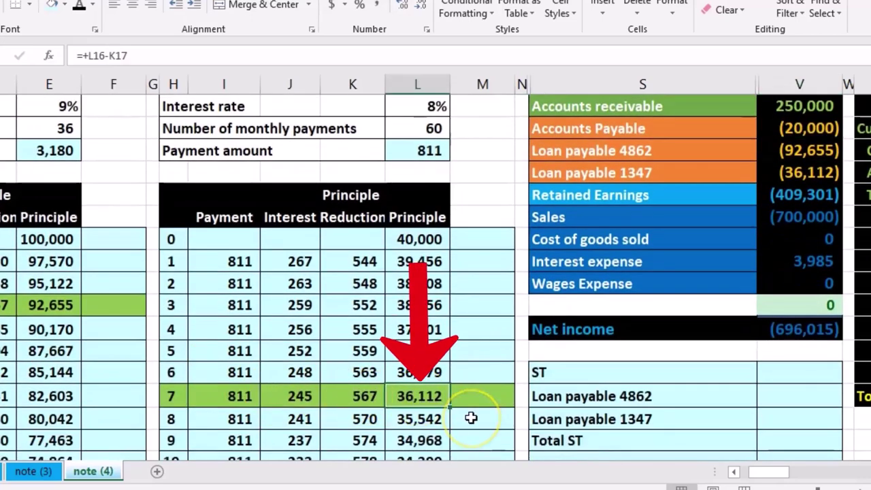
{"action": "left_click", "coordinate": [794, 181]}
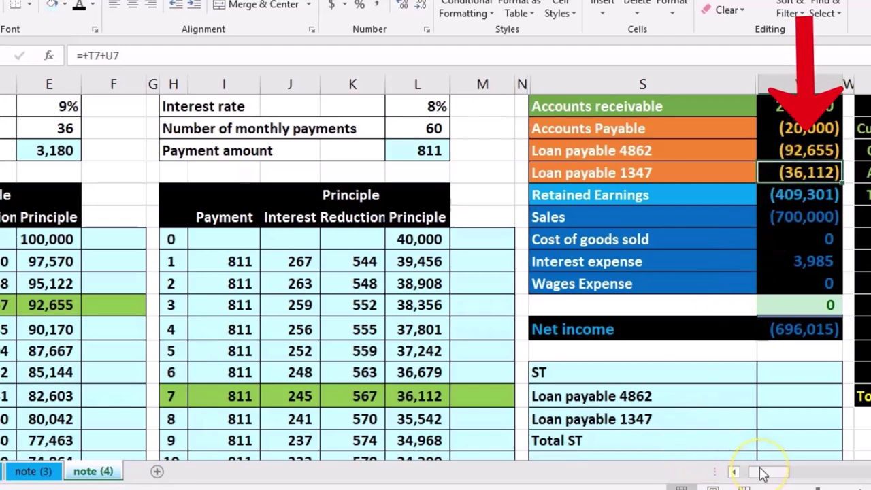
Check the sum of the first loan's principal reductions for periods 4 to 15 in D14:D25.
{"action": "left_click_drag", "start_coordinate": [761, 474], "coordinate": [745, 472]}
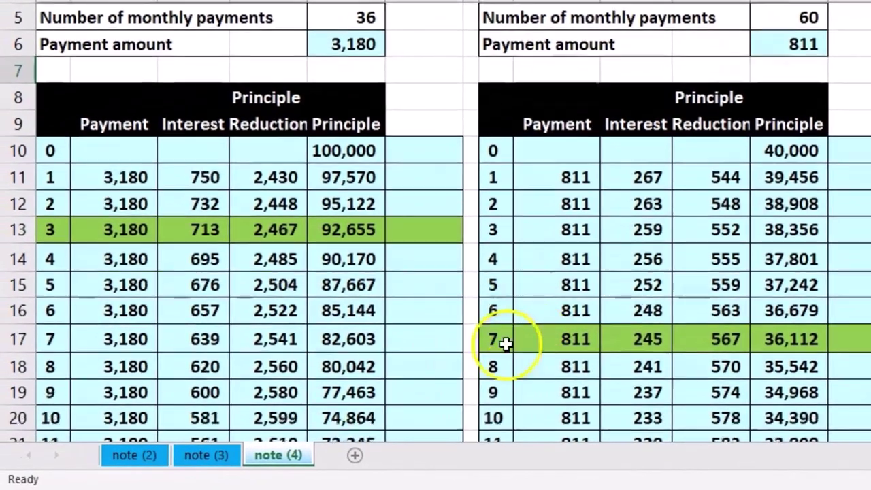
{"action": "scroll", "coordinate": [504, 343], "scroll_direction": "down", "scroll_amount": 1}
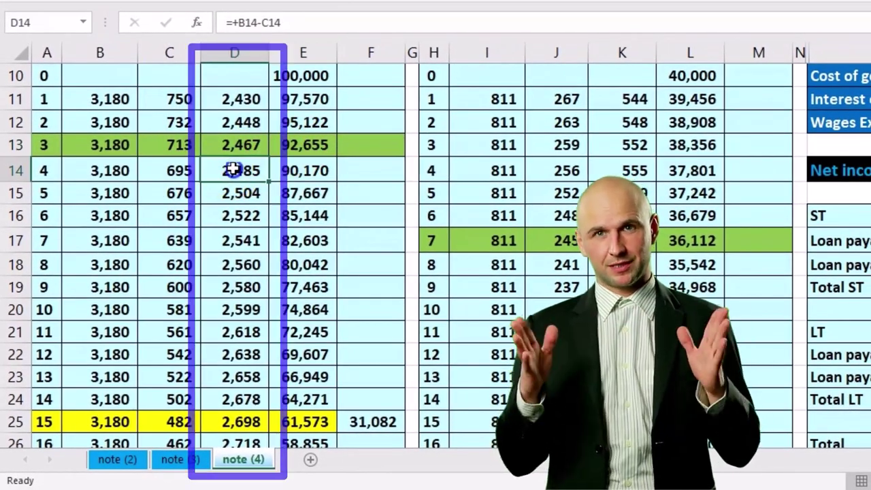
{"action": "left_click_drag", "start_coordinate": [93, 176], "coordinate": [95, 194]}
{"action": "left_click_drag", "start_coordinate": [230, 170], "coordinate": [231, 411]}
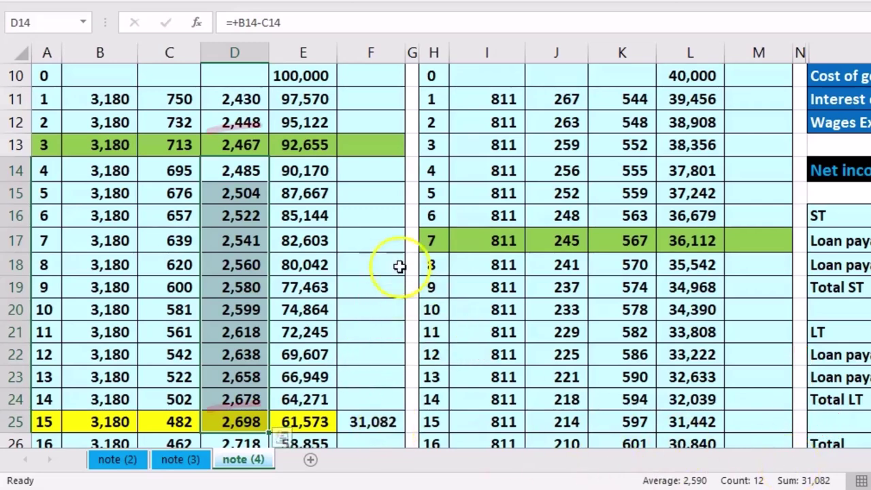
Compare the first loan's principal in E13 and E25, and inspect the short-term portion formula in F25.
{"action": "left_click", "coordinate": [319, 148]}
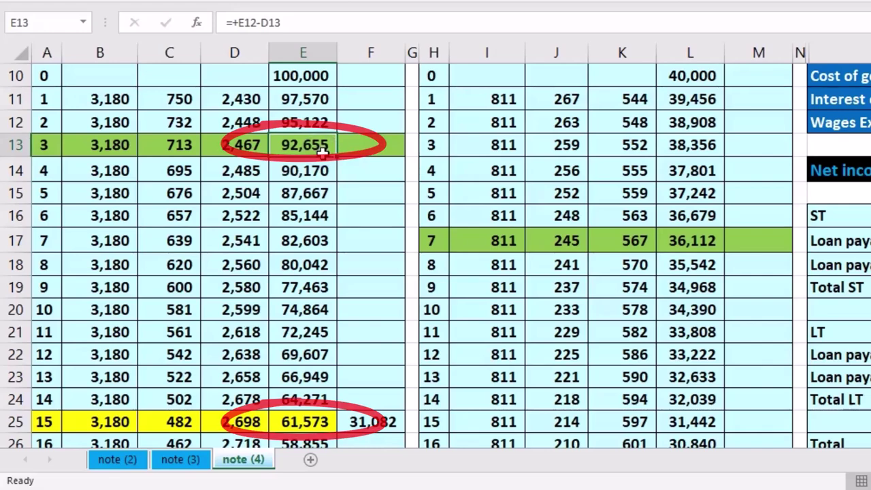
{"action": "left_click", "coordinate": [308, 424]}
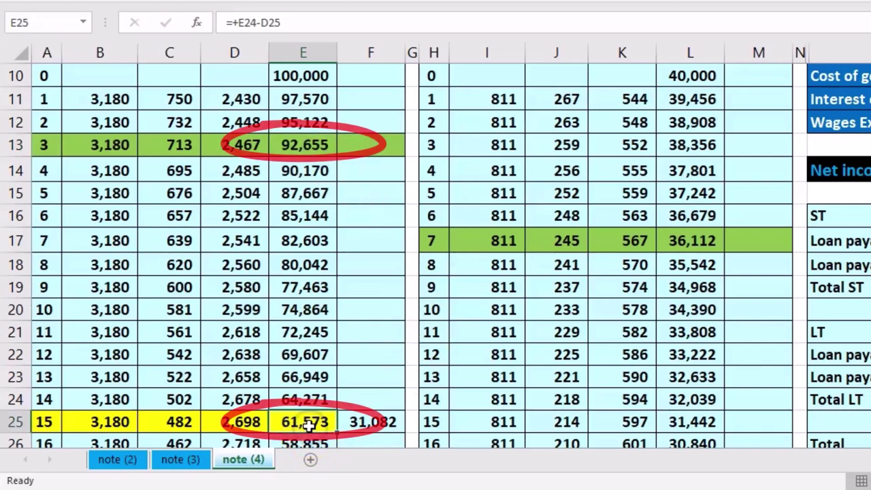
{"action": "left_click", "coordinate": [309, 423]}
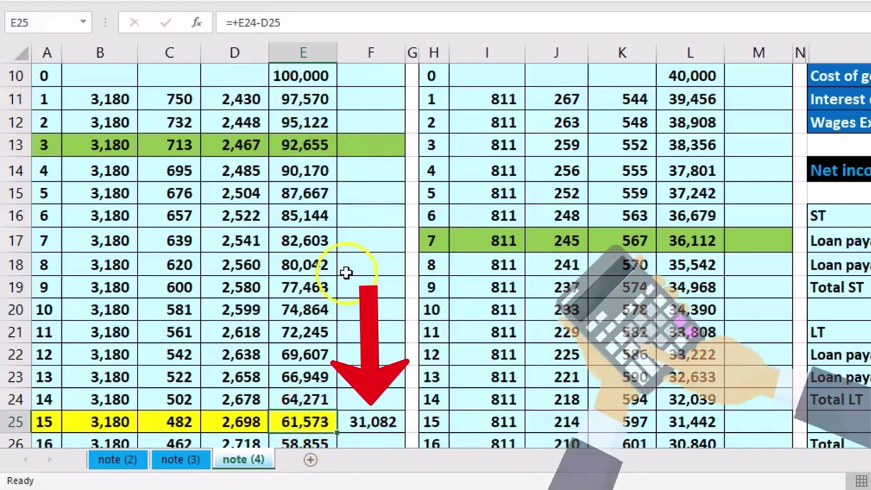
{"action": "left_click", "coordinate": [379, 420]}
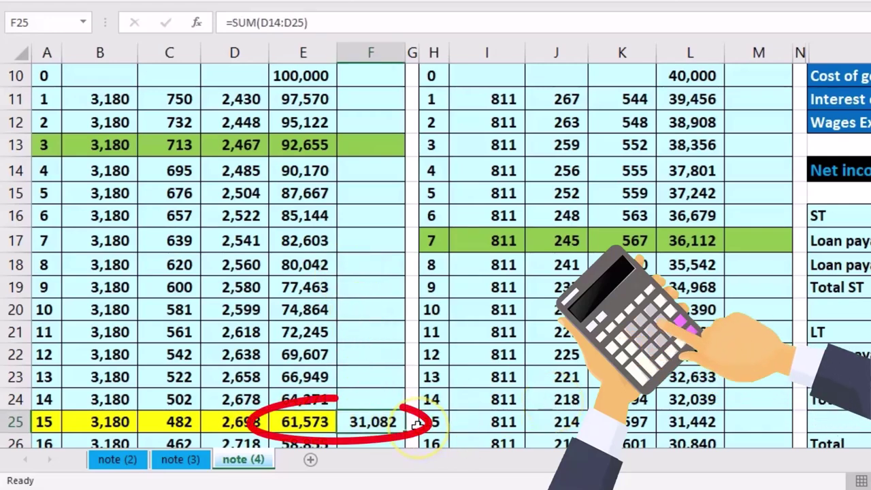
Check the second loan's period 7 principal in L17 and the sum of its principal reductions for periods 8 to 19 in K18:K29.
{"action": "left_click", "coordinate": [312, 426]}
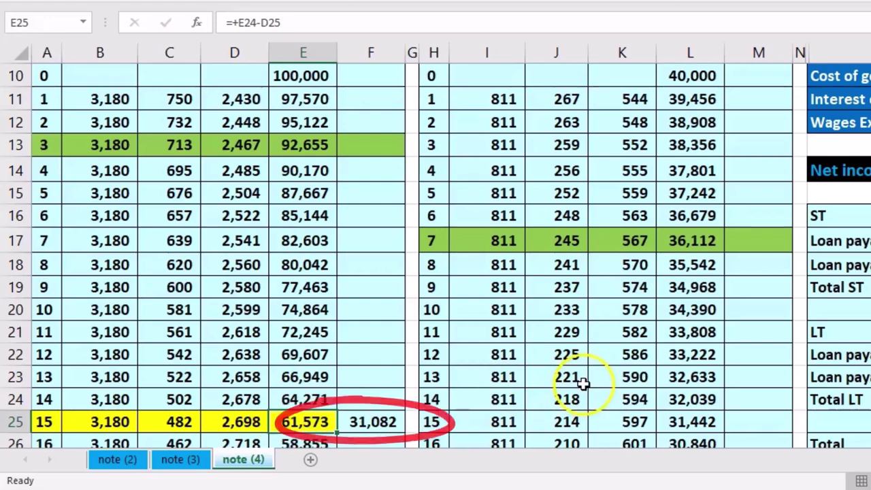
{"action": "scroll", "coordinate": [632, 375], "scroll_direction": "down", "scroll_amount": 1}
{"action": "left_click_drag", "start_coordinate": [437, 170], "coordinate": [700, 173]}
{"action": "left_click", "coordinate": [700, 173]}
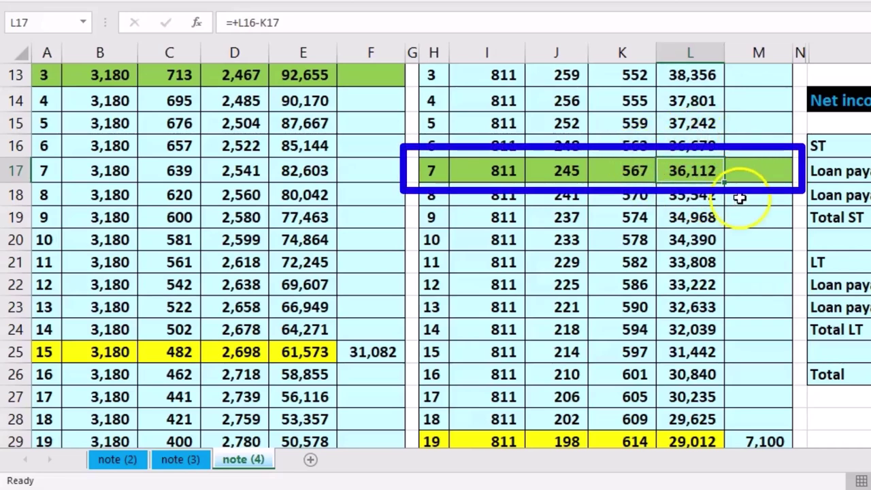
{"action": "scroll", "coordinate": [744, 189], "scroll_direction": "down", "scroll_amount": 1}
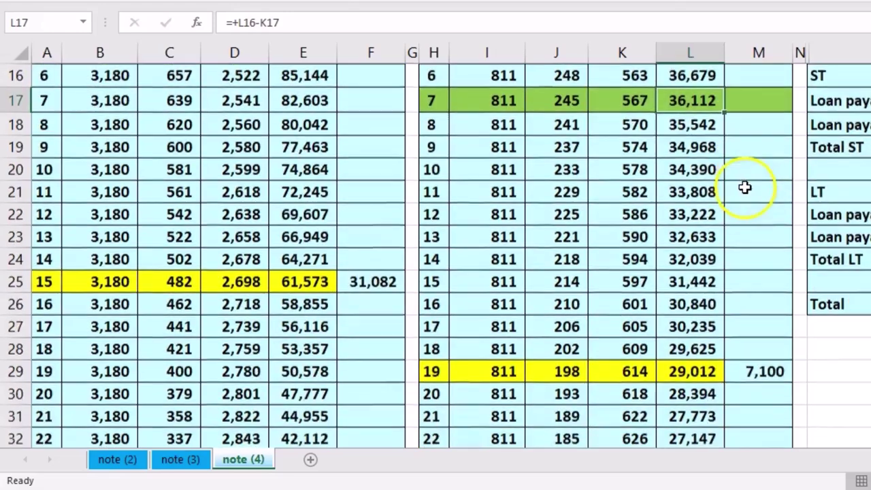
{"action": "left_click_drag", "start_coordinate": [629, 129], "coordinate": [635, 371]}
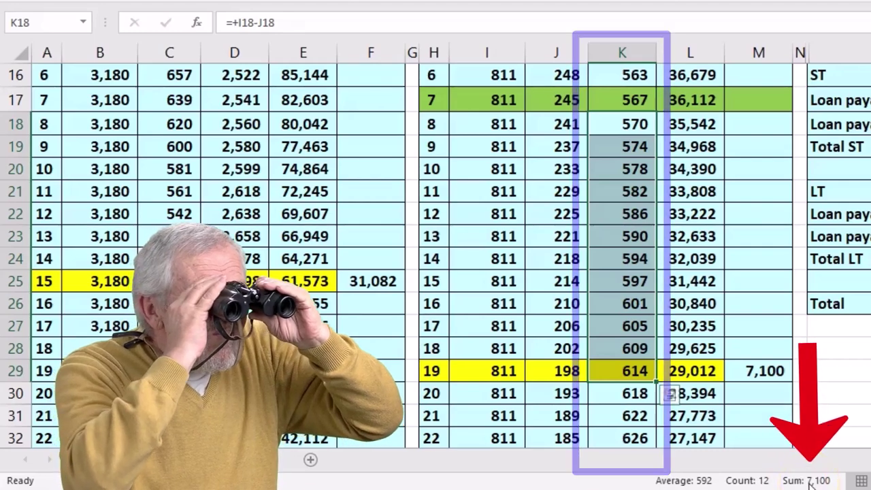
Compare the second loan's principal in L17 and L29, and review both loans' long-term balances against the short-term portions in F25 and M29.
{"action": "left_click", "coordinate": [699, 101]}
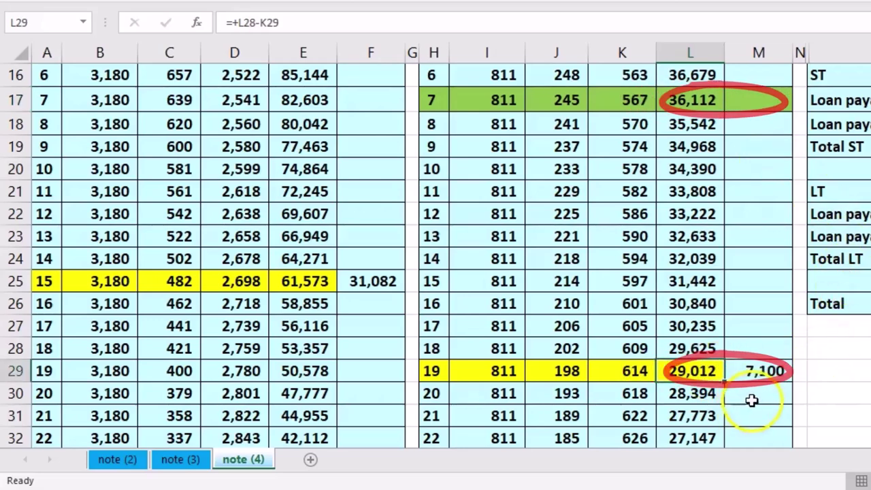
{"action": "left_click", "coordinate": [748, 373]}
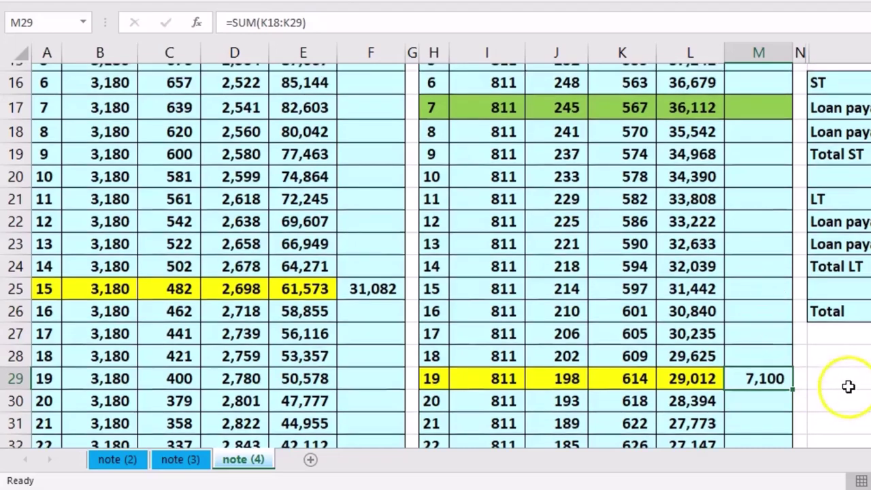
{"action": "scroll", "coordinate": [757, 347], "scroll_direction": "up", "scroll_amount": 1}
{"action": "left_click", "coordinate": [317, 352]}
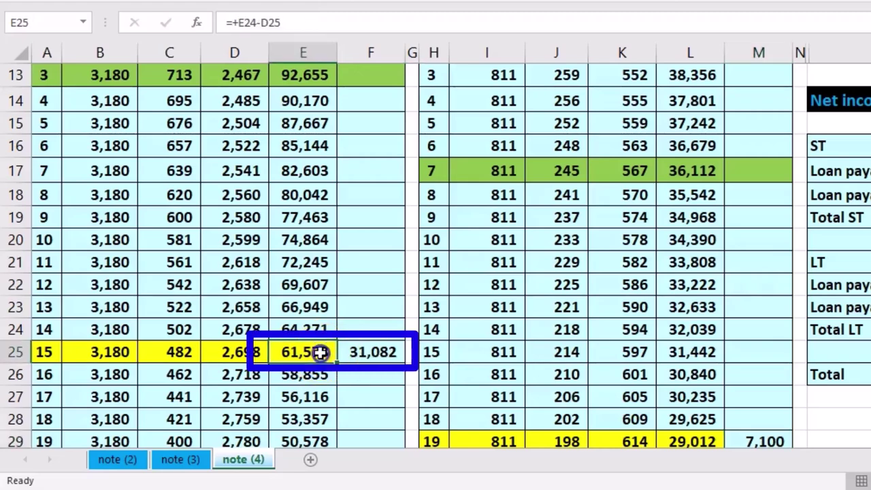
{"action": "left_click", "coordinate": [369, 351]}
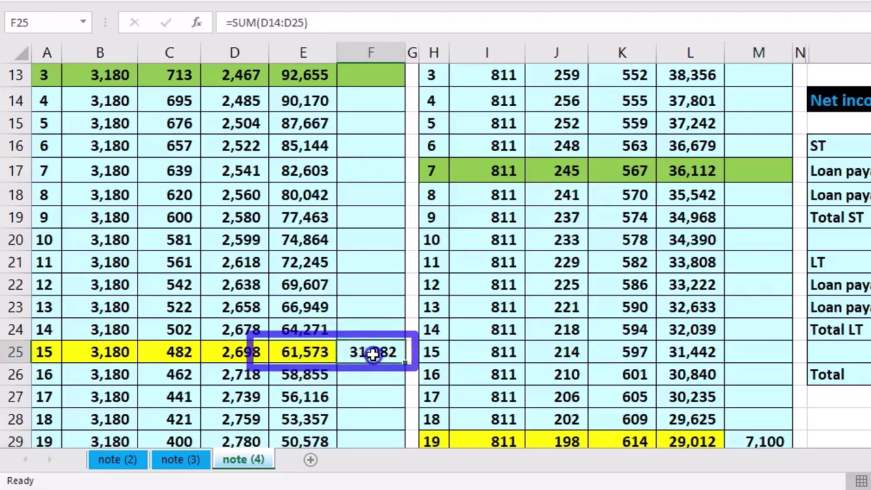
{"action": "scroll", "coordinate": [680, 381], "scroll_direction": "down", "scroll_amount": 1}
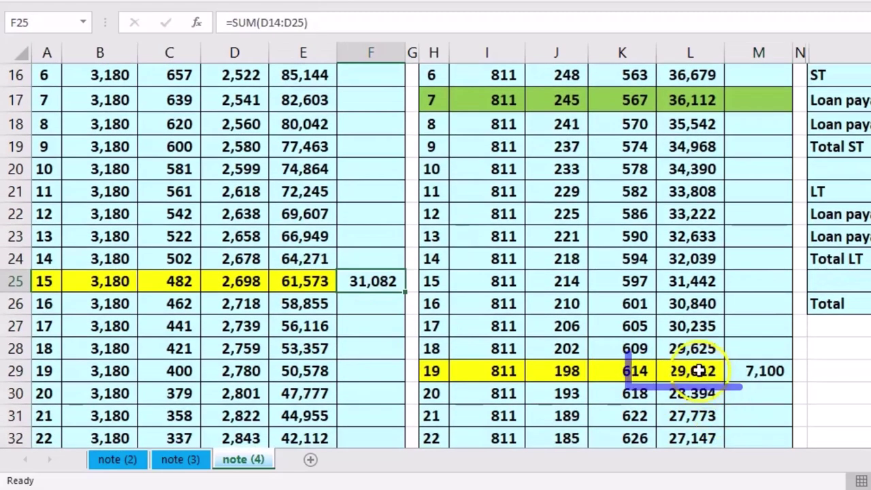
{"action": "left_click", "coordinate": [698, 370]}
{"action": "left_click", "coordinate": [737, 370]}
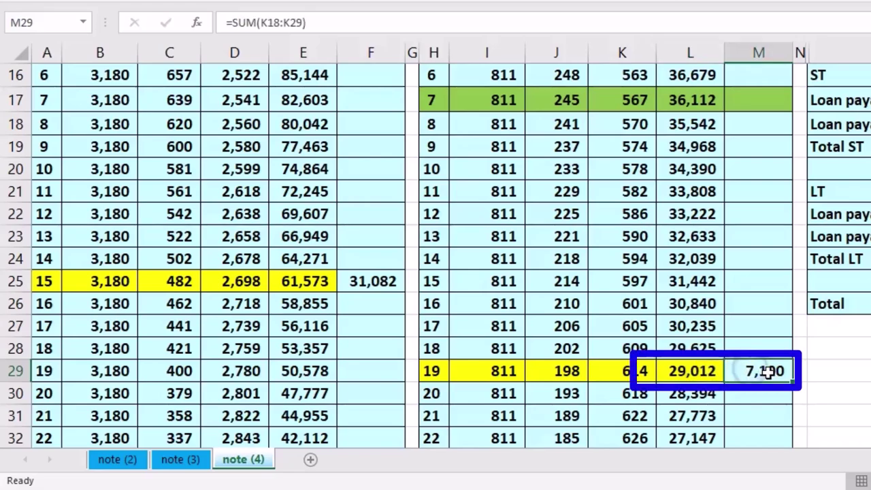
Trace the first loan's label in the ST section back to its heading in A2 and the matching trial balance account.
{"action": "left_click", "coordinate": [840, 100]}
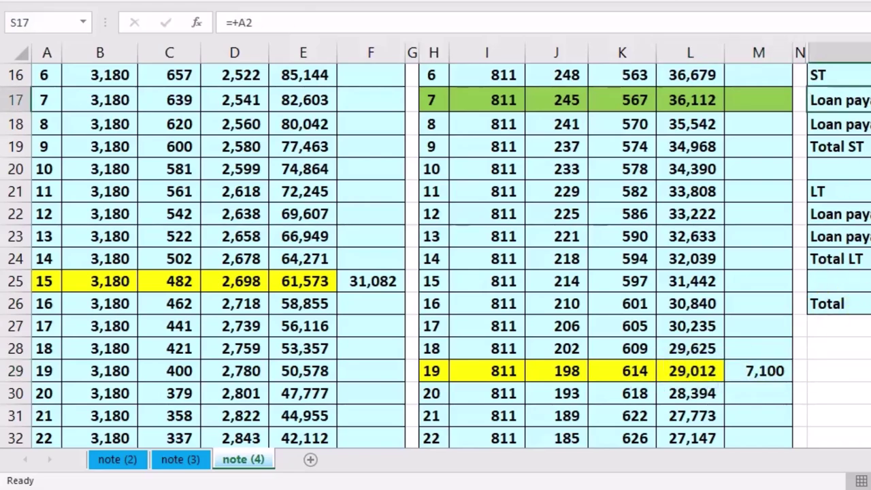
{"action": "key", "text": "Right"}
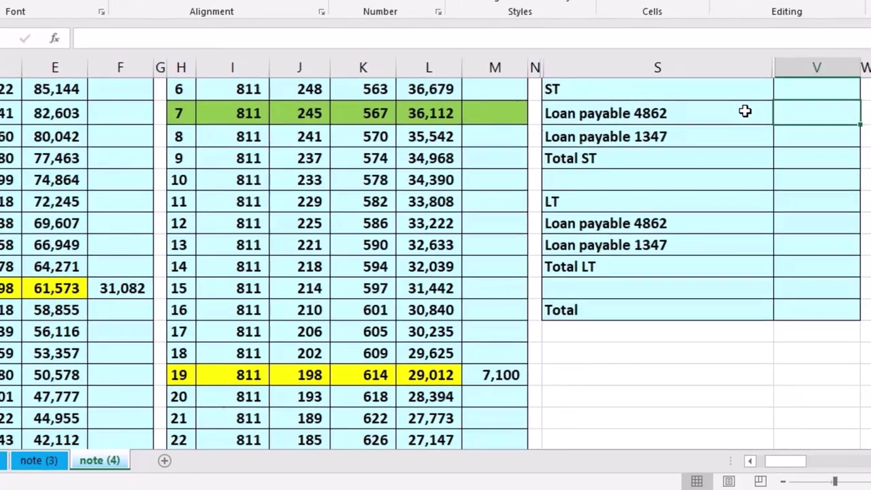
{"action": "left_click", "coordinate": [669, 112]}
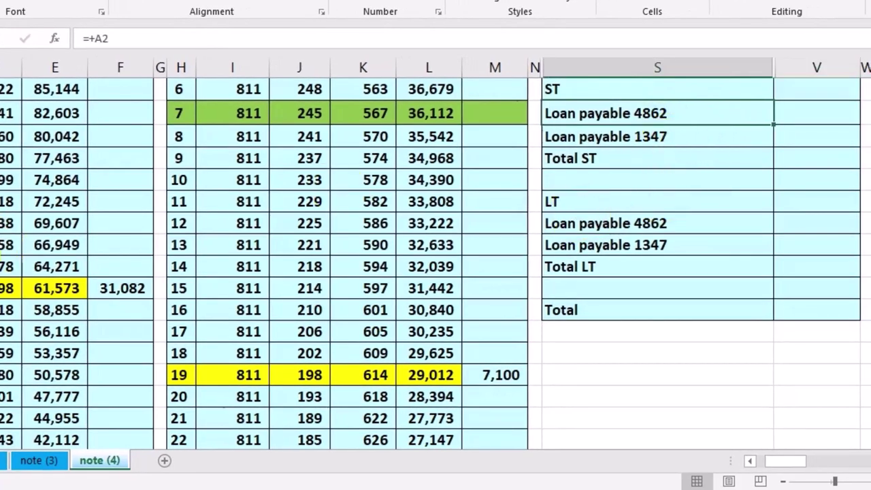
{"action": "scroll", "coordinate": [98, 312], "scroll_direction": "up", "scroll_amount": 4}
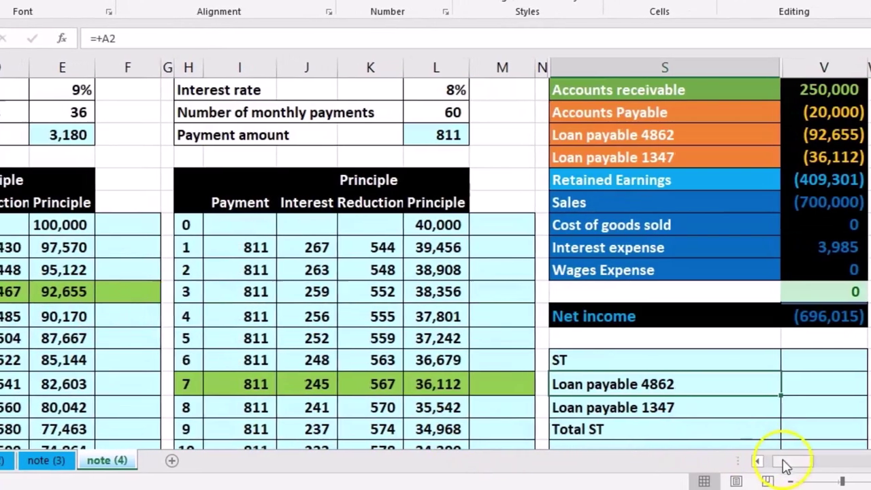
{"action": "scroll", "coordinate": [357, 337], "scroll_direction": "up", "scroll_amount": 1}
{"action": "left_click", "coordinate": [104, 143]}
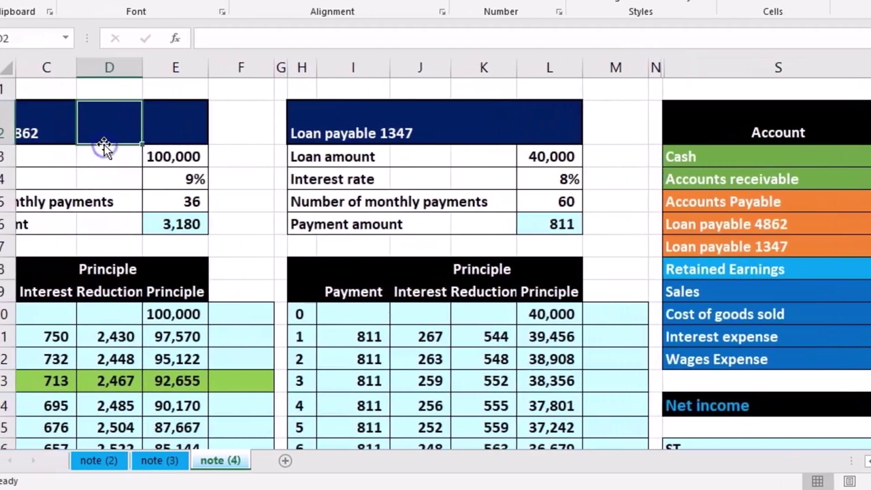
{"action": "key", "text": "Home"}
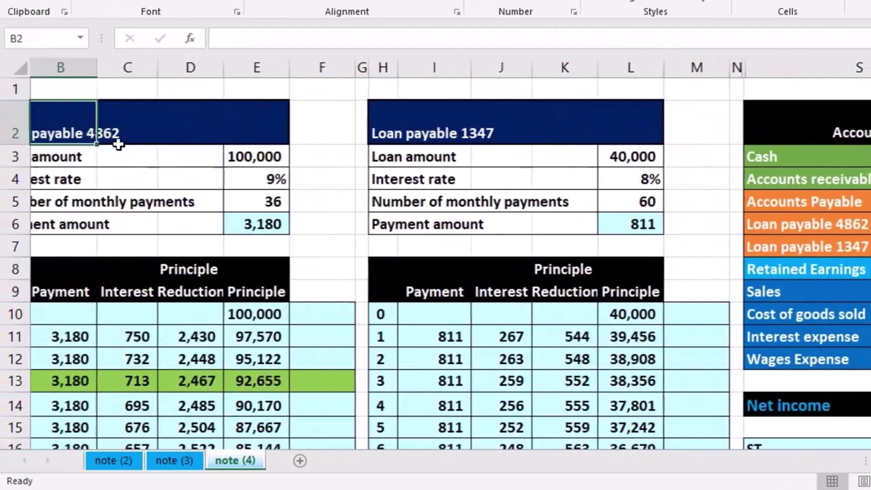
{"action": "left_click", "coordinate": [103, 144]}
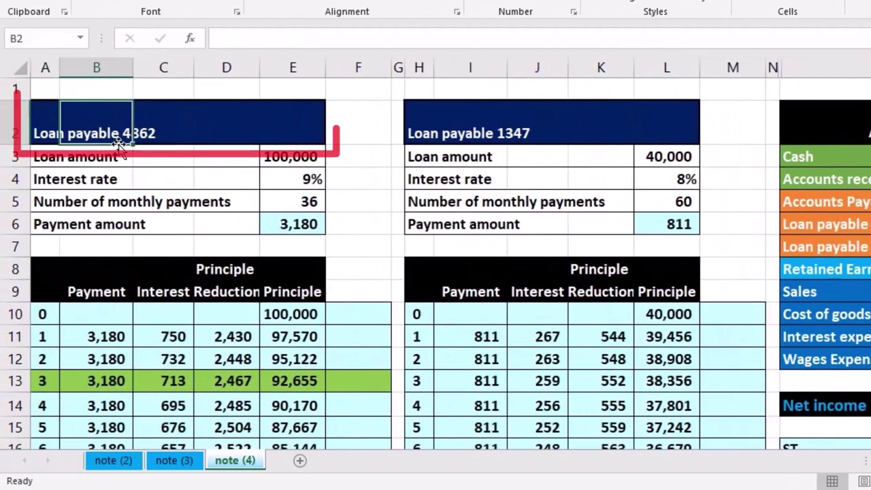
{"action": "left_click", "coordinate": [47, 121]}
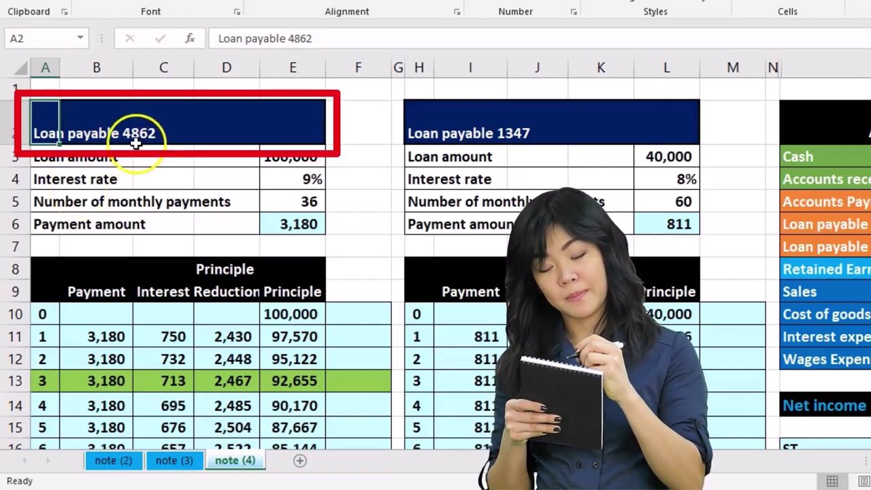
{"action": "left_click", "coordinate": [789, 224]}
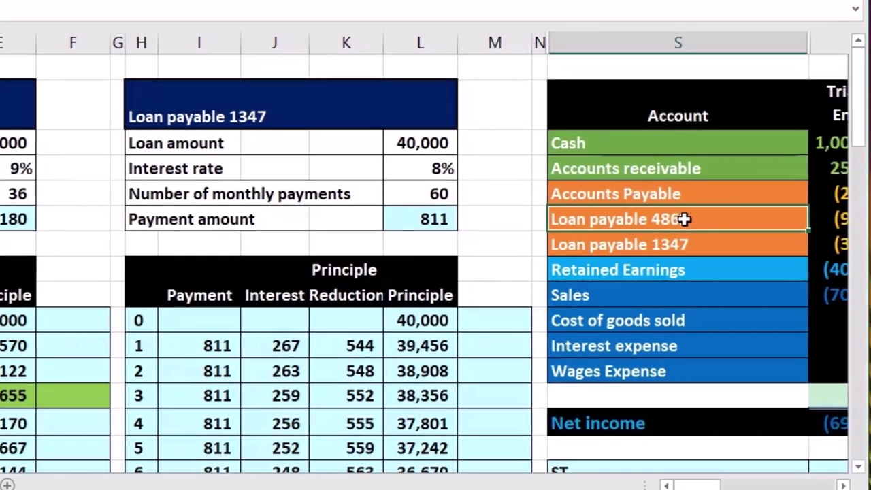
Link the first loan's short-term amount in V17 to its calculated current portion in F25.
{"action": "left_click", "coordinate": [842, 484]}
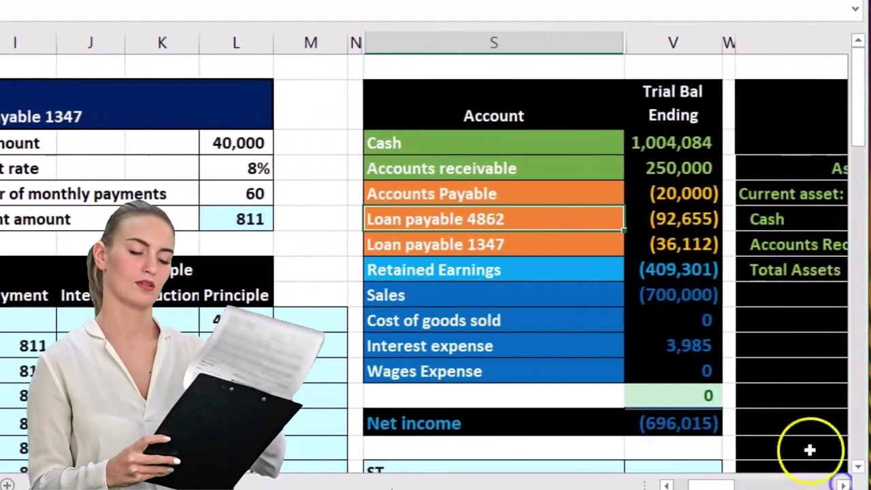
{"action": "scroll", "coordinate": [785, 428], "scroll_direction": "down", "scroll_amount": 3}
{"action": "left_click", "coordinate": [674, 325]}
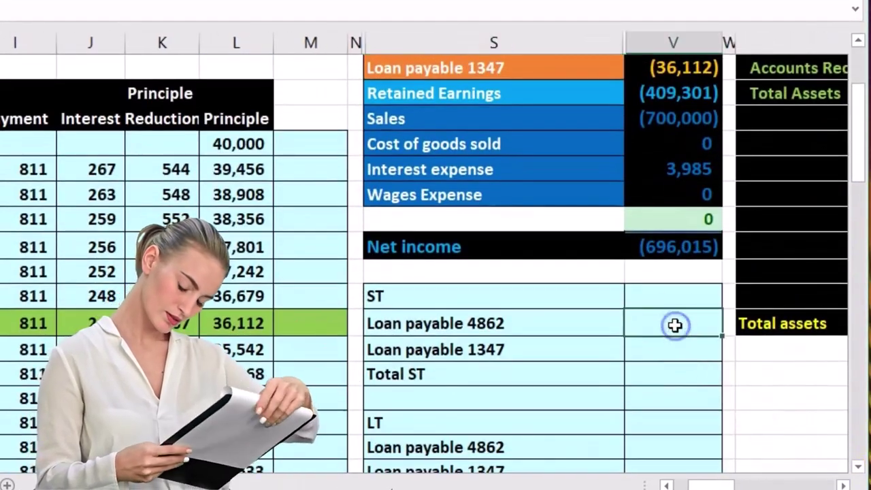
{"action": "scroll", "coordinate": [687, 322], "scroll_direction": "down", "scroll_amount": 2}
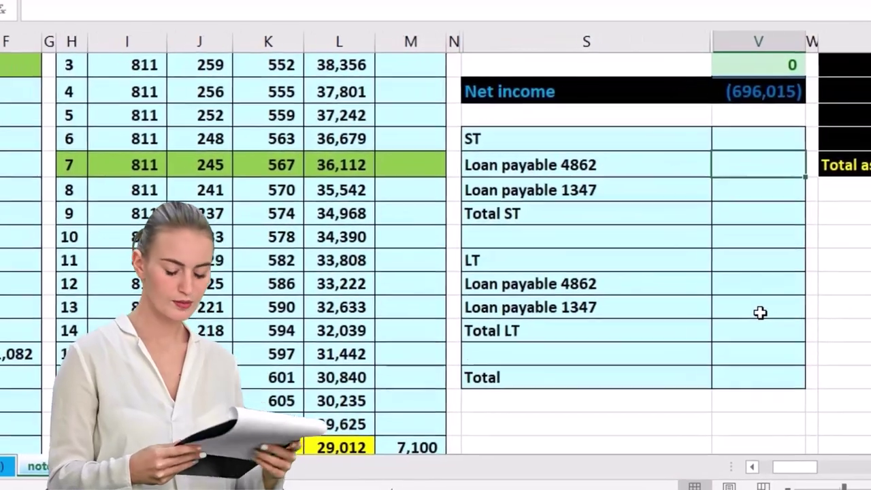
{"action": "type", "text": "="}
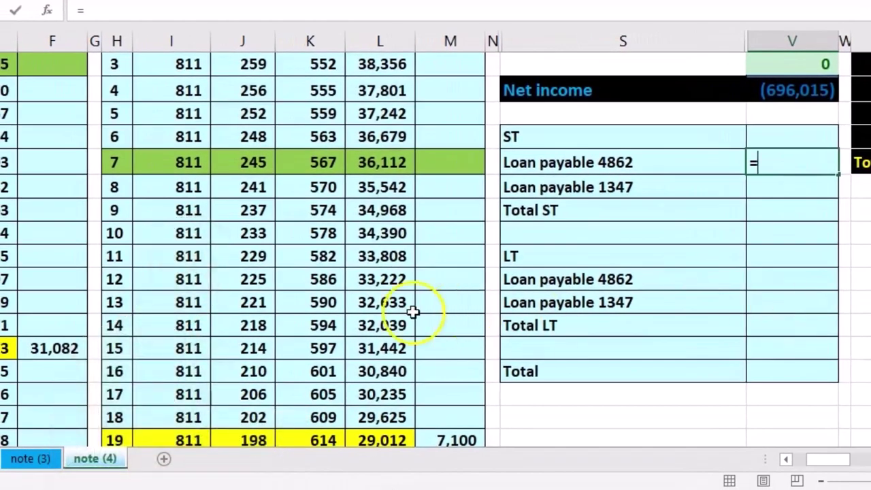
{"action": "left_click", "coordinate": [55, 332]}
{"action": "left_click", "coordinate": [53, 344]}
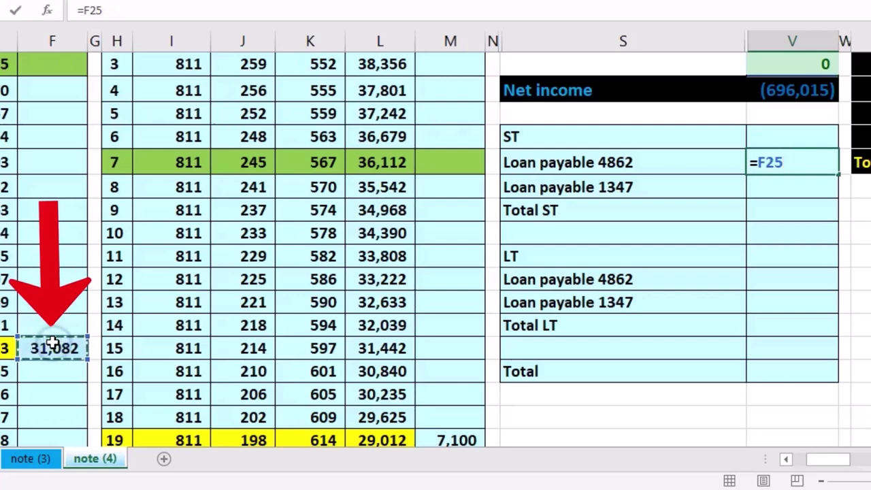
{"action": "key", "text": "Return"}
Link the second loan's short-term amount in V18 to its calculated current portion in M29.
{"action": "left_click", "coordinate": [597, 136]}
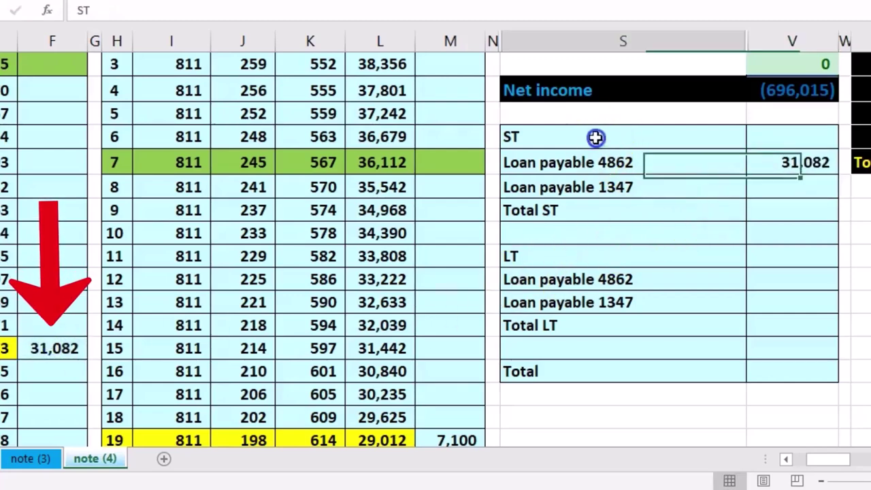
{"action": "left_click", "coordinate": [602, 185]}
{"action": "left_click", "coordinate": [780, 187]}
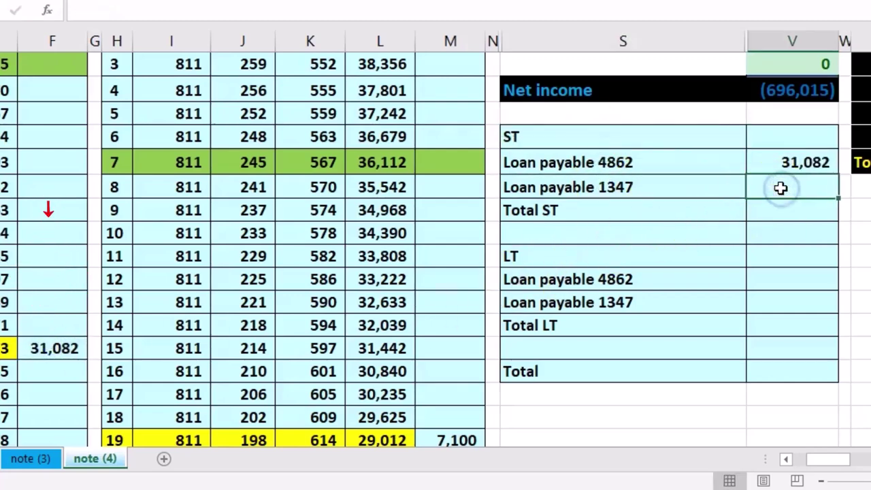
{"action": "scroll", "coordinate": [554, 317], "scroll_direction": "down", "scroll_amount": 1}
{"action": "left_click", "coordinate": [470, 368]}
{"action": "key", "text": "Return"}
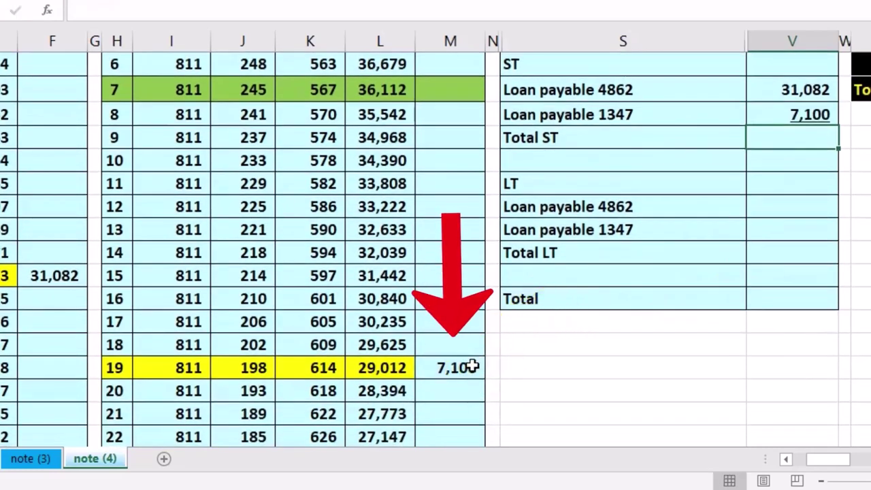
Total the two short-term loan amounts in the Total ST row with a SUM of V17:V18.
{"action": "type", "text": "="}
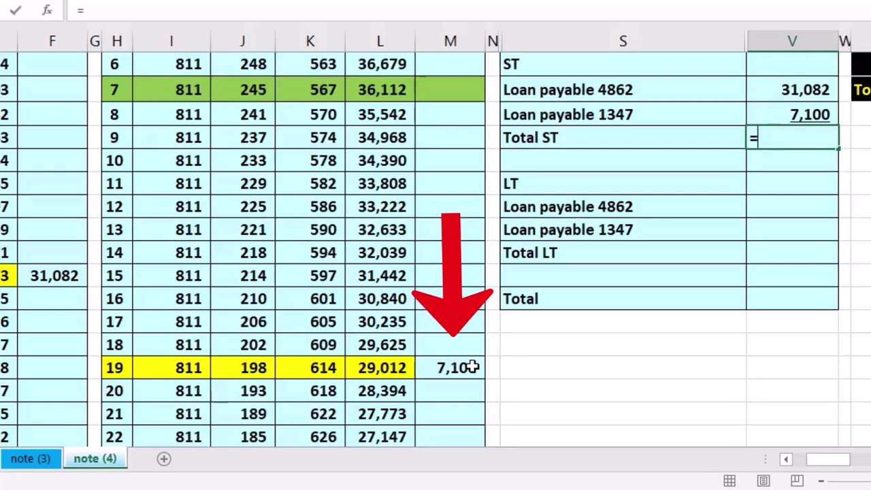
{"action": "type", "text": "sum("}
{"action": "key", "text": "shift+Up"}
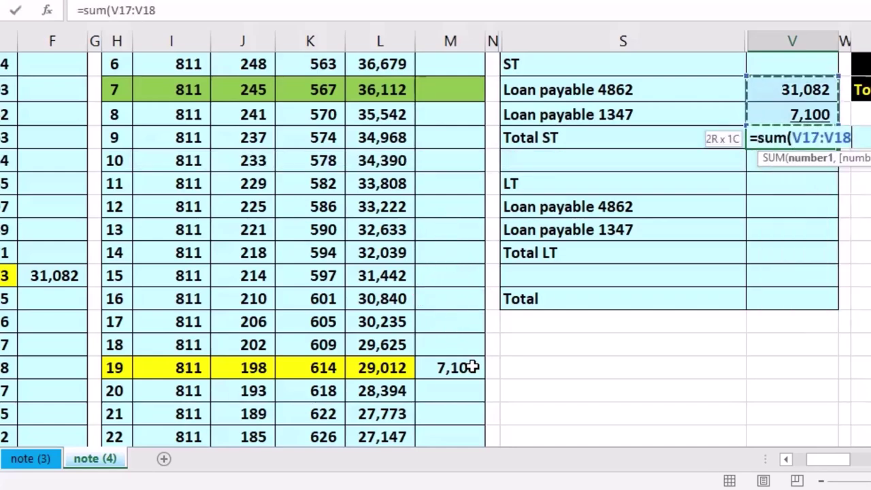
{"action": "key", "text": "Return"}
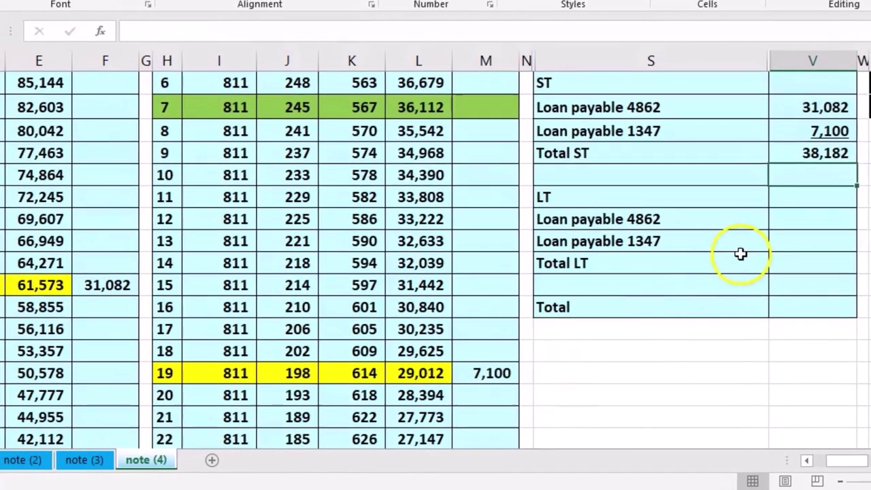
In the LT section, link the first loan's amount to E25 and the second loan's amount to L29.
{"action": "left_click", "coordinate": [789, 215]}
{"action": "type", "text": "="}
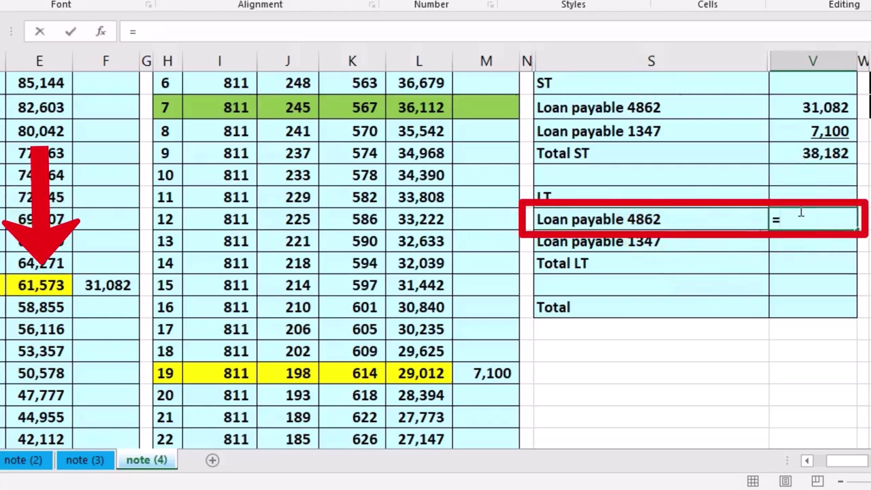
{"action": "left_click", "coordinate": [58, 285]}
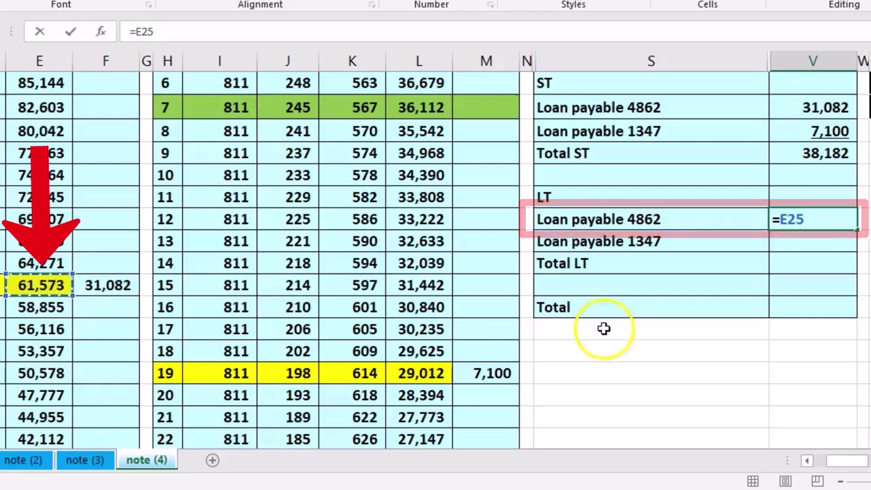
{"action": "key", "text": "Return"}
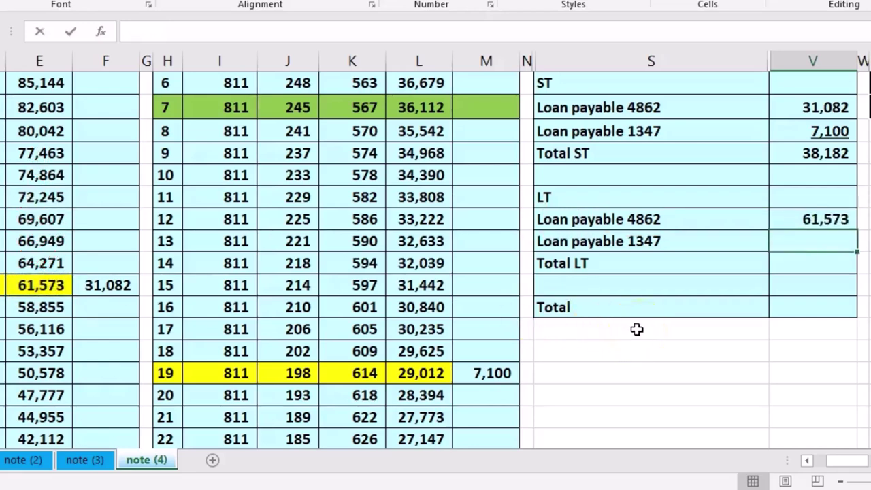
{"action": "left_click", "coordinate": [436, 376]}
{"action": "key", "text": "Return"}
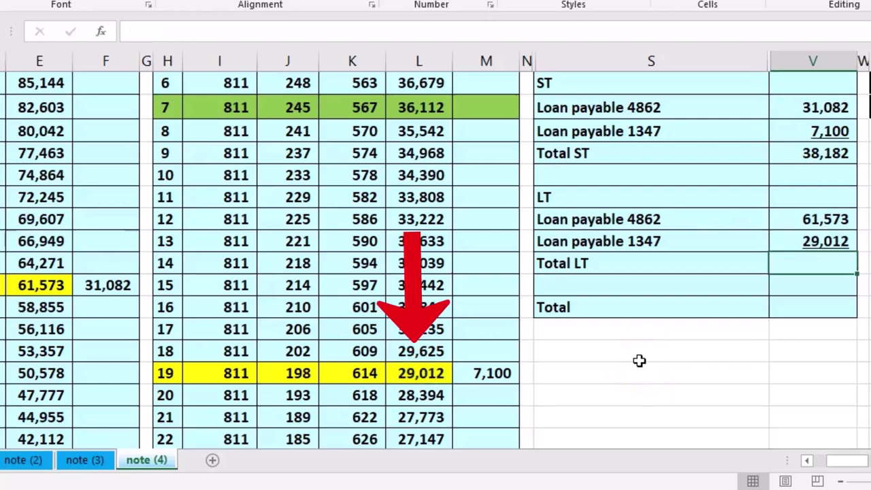
Total the two long-term loan amounts in the Total LT row with a SUM formula.
{"action": "type", "text": "=sum("}
{"action": "key", "text": "Up"}
{"action": "key", "text": "shift+Up"}
{"action": "key", "text": "Return"}
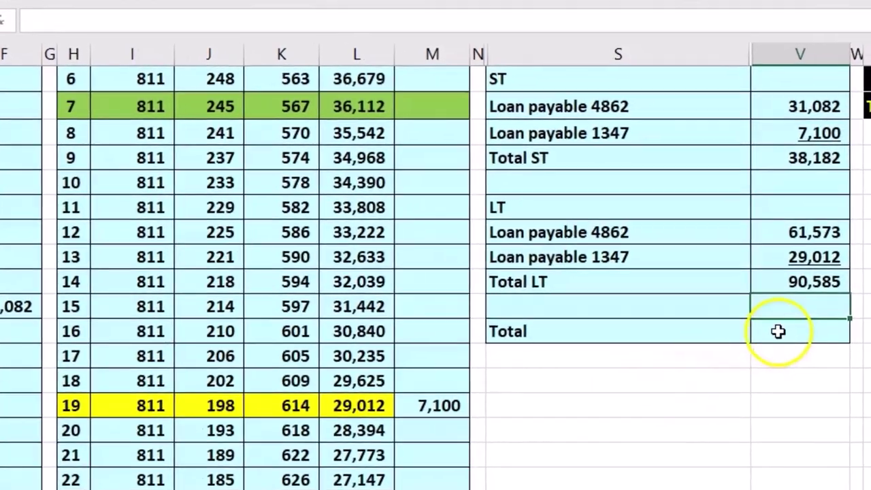
Calculate the overall loan total in the Total row by adding Total ST and Total LT with the formula =V19+V24.
{"action": "left_click", "coordinate": [777, 331]}
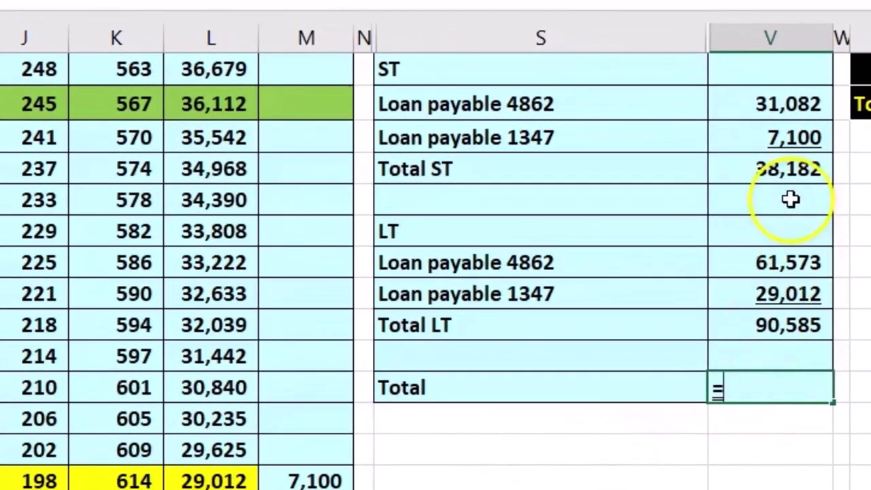
{"action": "left_click", "coordinate": [786, 170]}
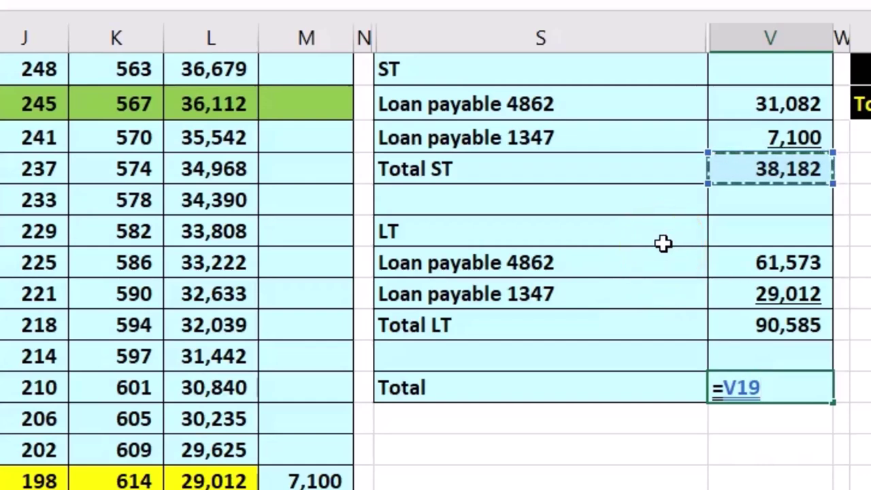
{"action": "left_click", "coordinate": [763, 325]}
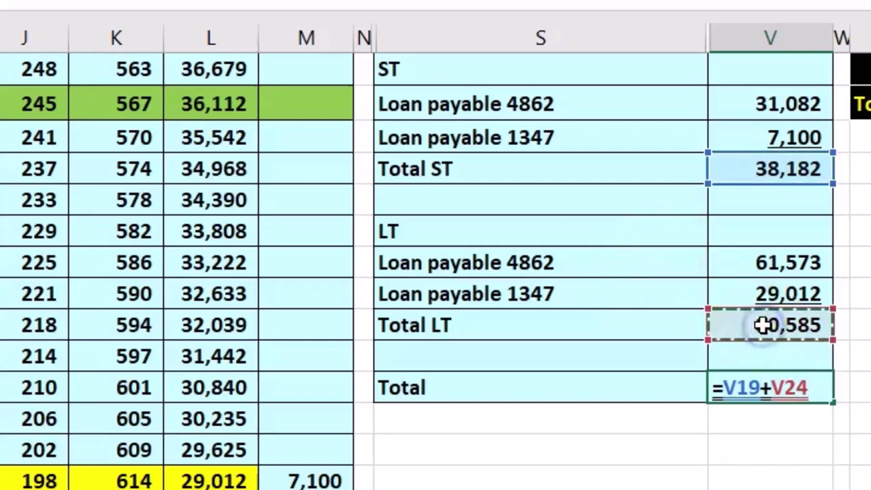
{"action": "key", "text": "Return"}
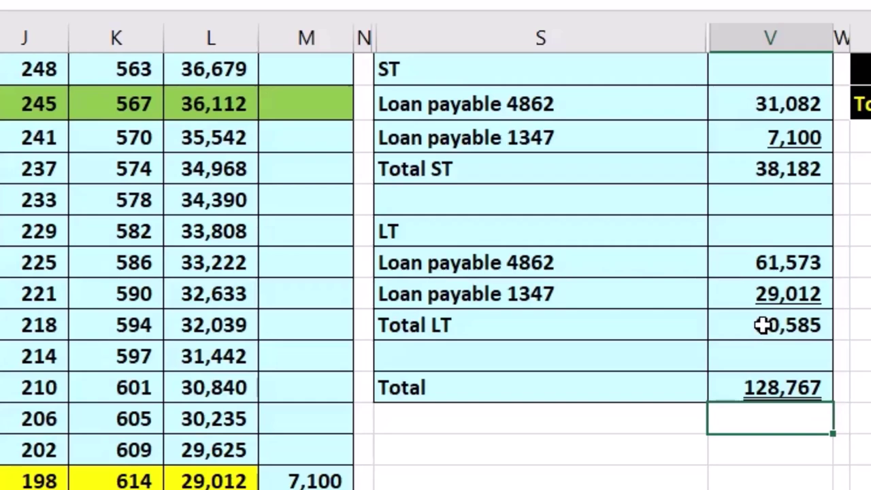
Check the sum of Loan payable 4862's short-term and long-term portions in V17 and V22 against its trial balance amount.
{"action": "scroll", "coordinate": [436, 258], "scroll_direction": "right", "scroll_amount": 6}
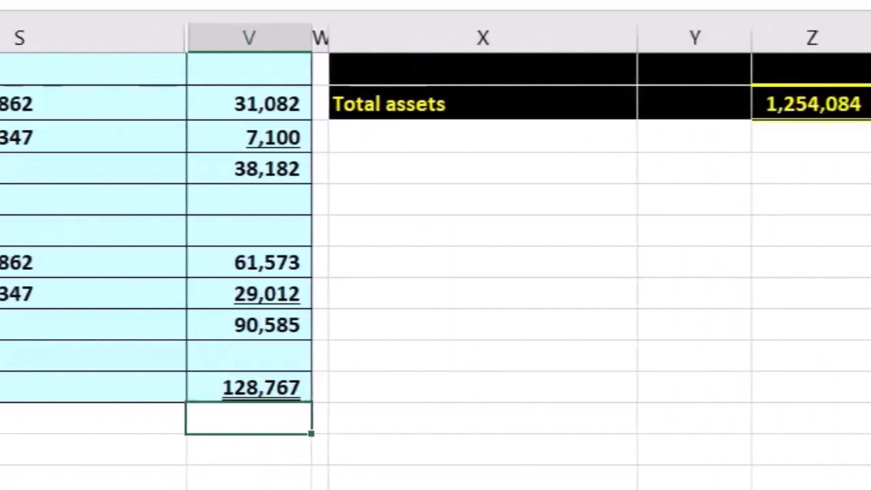
{"action": "scroll", "coordinate": [435, 259], "scroll_direction": "up", "scroll_amount": 1}
{"action": "scroll", "coordinate": [349, 170], "scroll_direction": "up", "scroll_amount": 4}
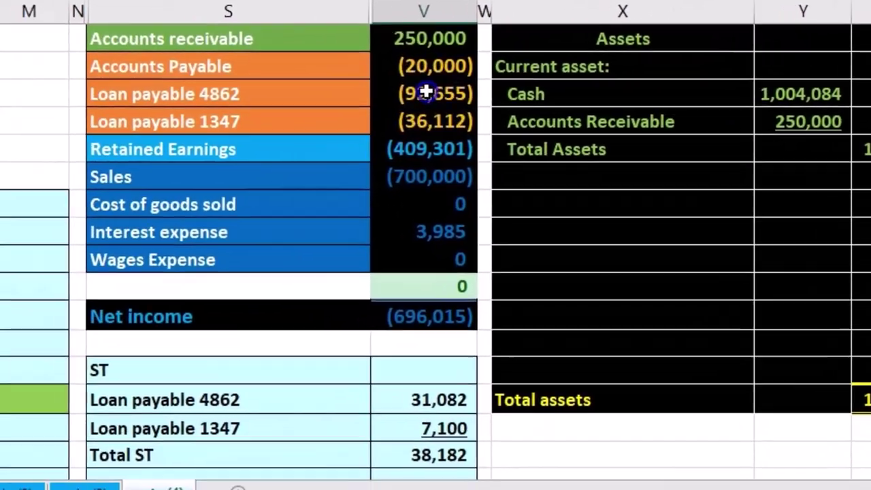
{"action": "left_click", "coordinate": [197, 128]}
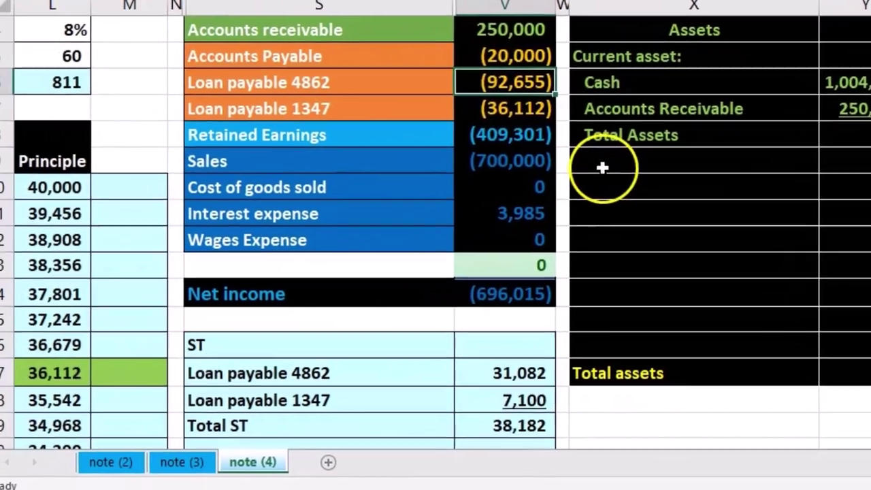
{"action": "scroll", "coordinate": [618, 303], "scroll_direction": "down", "scroll_amount": 1}
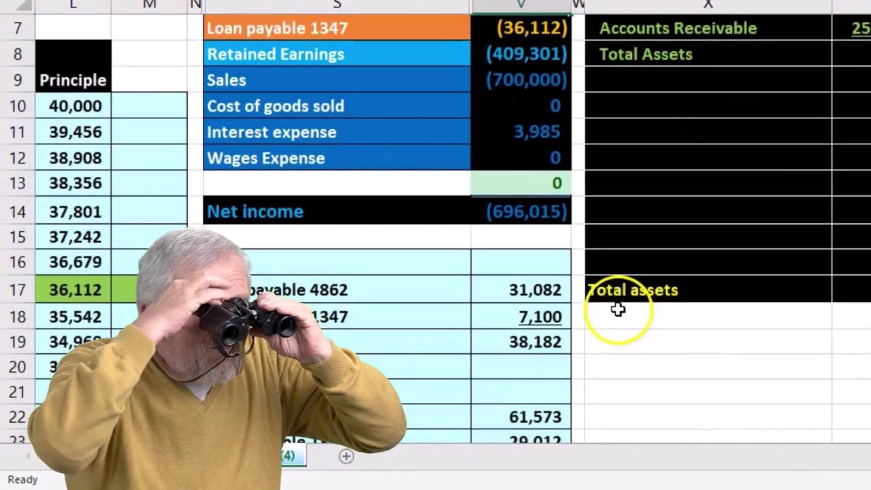
{"action": "scroll", "coordinate": [618, 308], "scroll_direction": "down", "scroll_amount": 1}
{"action": "scroll", "coordinate": [619, 308], "scroll_direction": "down", "scroll_amount": 1}
{"action": "scroll", "coordinate": [618, 306], "scroll_direction": "up", "scroll_amount": 2}
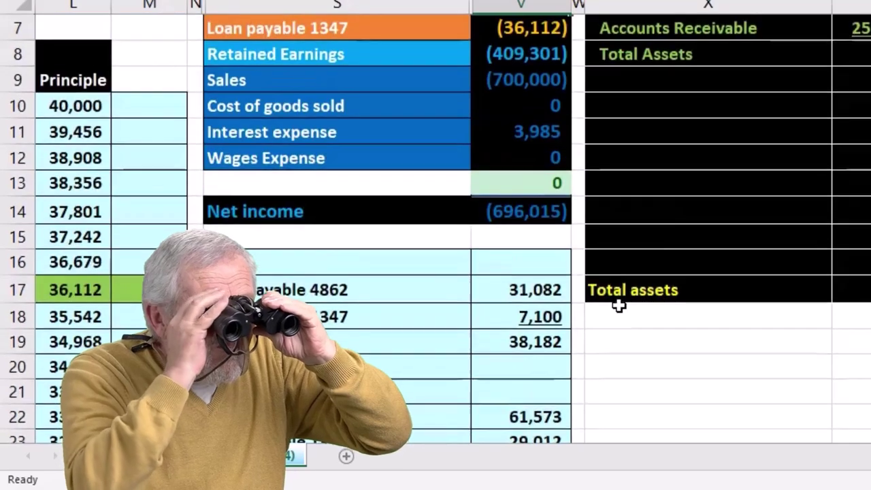
{"action": "scroll", "coordinate": [607, 269], "scroll_direction": "down", "scroll_amount": 1}
{"action": "scroll", "coordinate": [607, 270], "scroll_direction": "down", "scroll_amount": 1}
{"action": "left_click", "coordinate": [528, 233]}
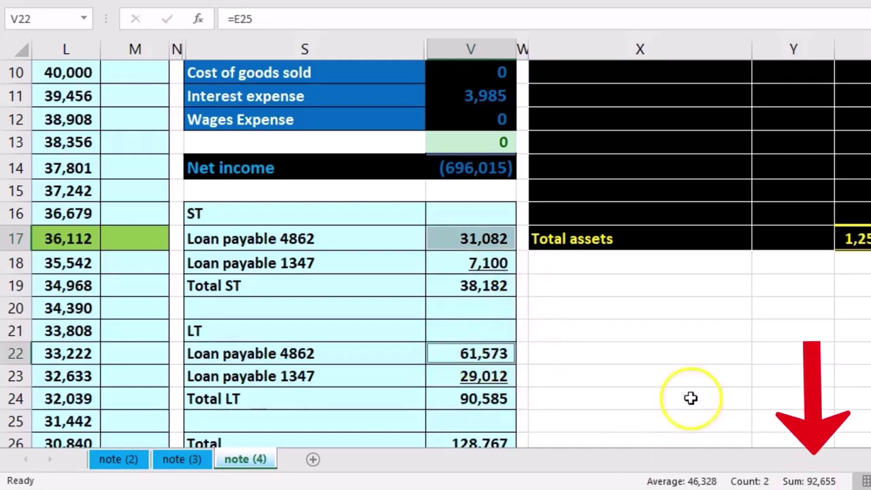
{"action": "scroll", "coordinate": [710, 413], "scroll_direction": "up", "scroll_amount": 3}
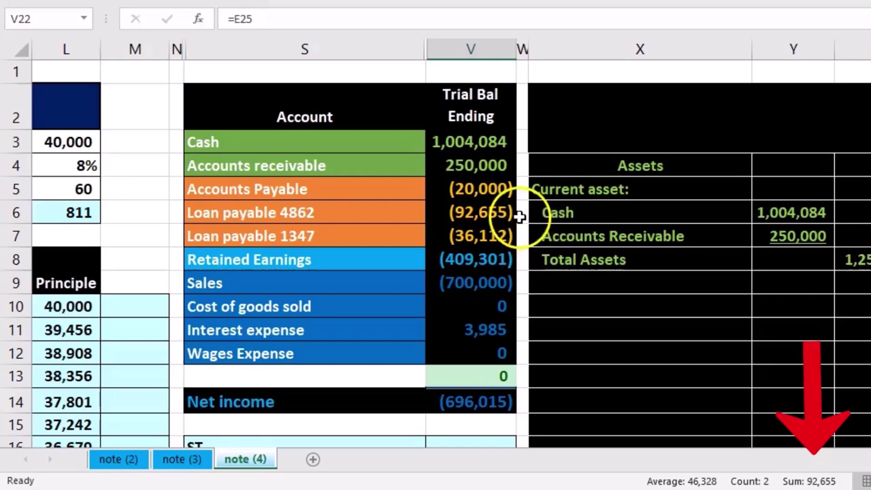
Check the sum of Loan payable 1347's portions in V18 and V23 against its trial balance amount in V7.
{"action": "scroll", "coordinate": [520, 217], "scroll_direction": "down", "scroll_amount": 3}
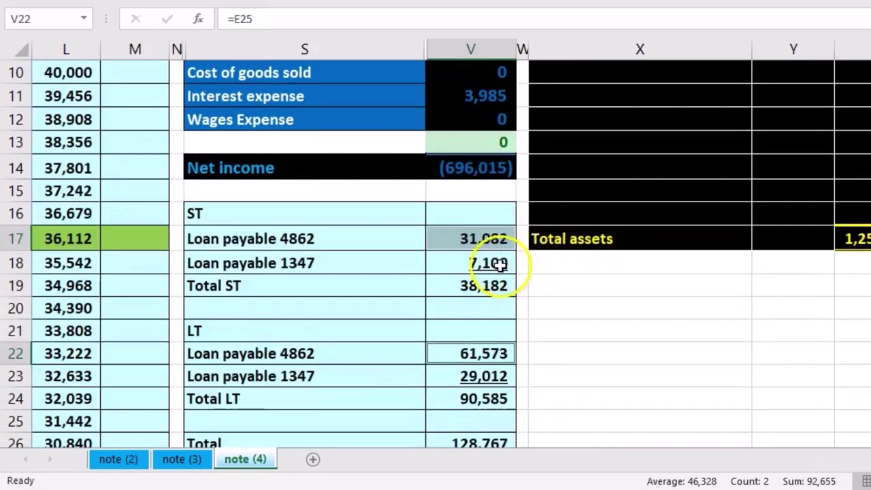
{"action": "left_click", "coordinate": [495, 263]}
{"action": "left_click", "coordinate": [498, 375], "text": "ctrl"}
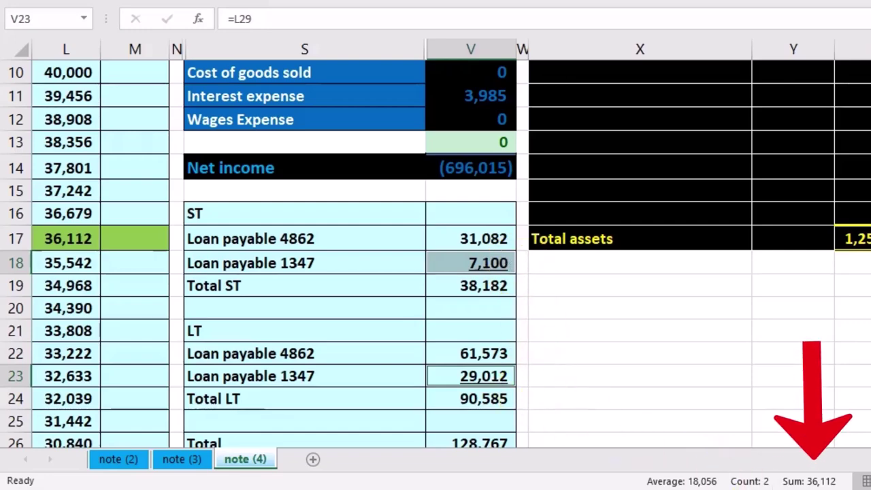
{"action": "scroll", "coordinate": [674, 379], "scroll_direction": "up", "scroll_amount": 3}
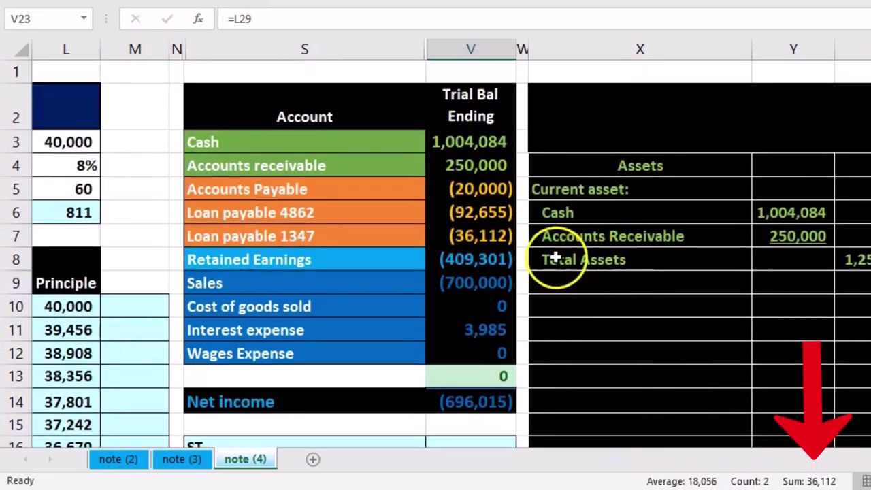
{"action": "left_click", "coordinate": [481, 236]}
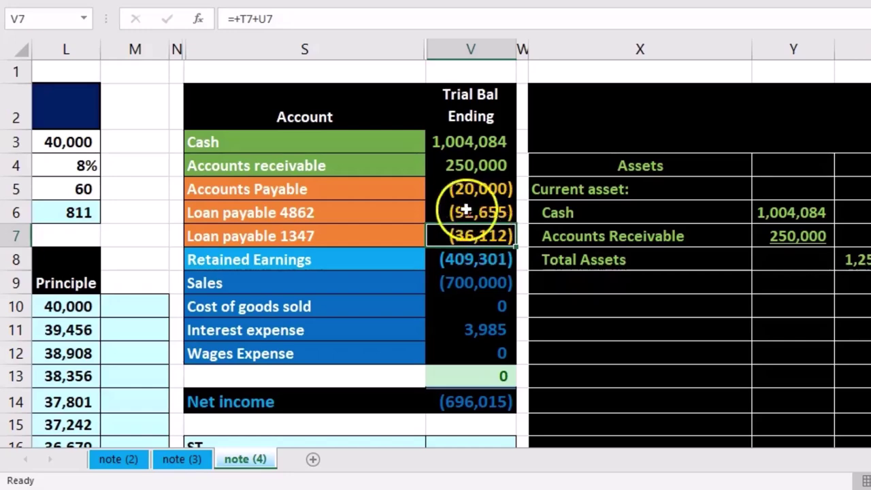
Compare the combined trial balance loans in V6:V7 with the Total in V26 and inspect that cell's formula.
{"action": "left_click_drag", "start_coordinate": [438, 215], "coordinate": [442, 231]}
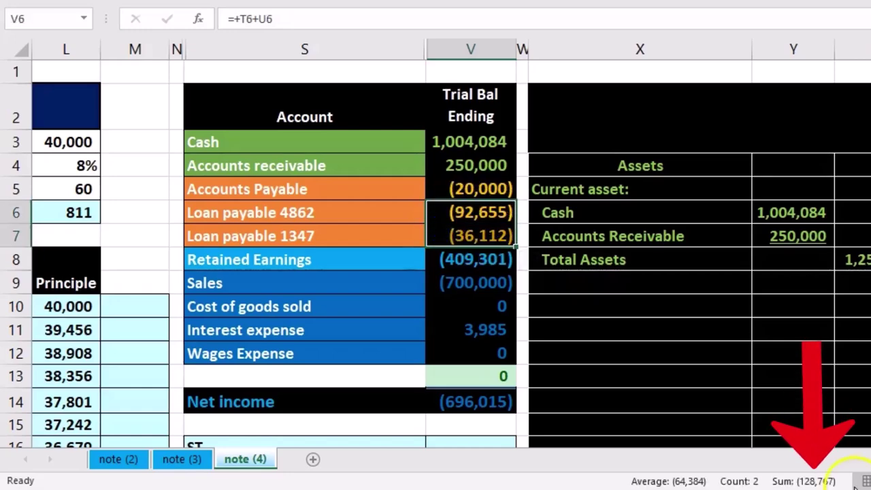
{"action": "scroll", "coordinate": [593, 350], "scroll_direction": "down", "scroll_amount": 4}
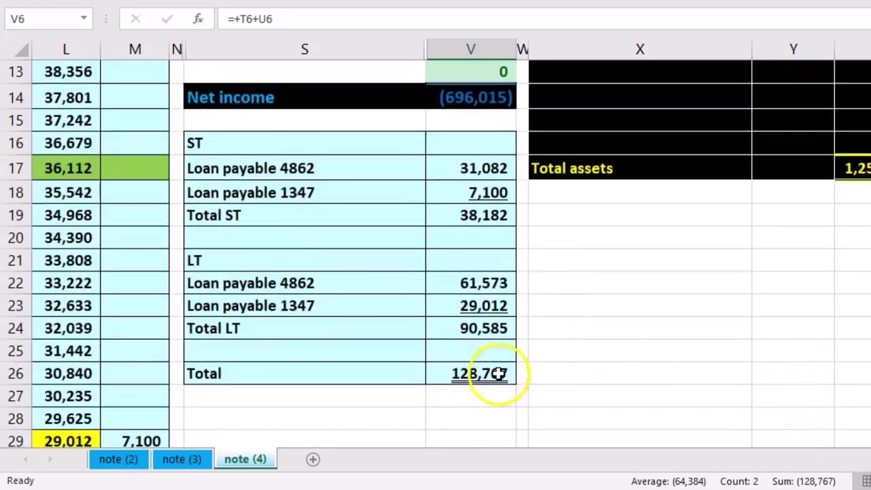
{"action": "double_click", "coordinate": [498, 373]}
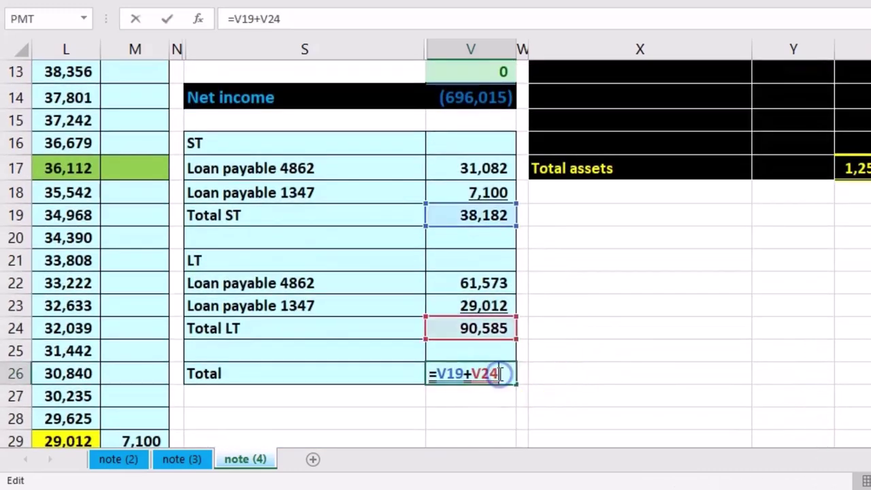
{"action": "key", "text": "Return"}
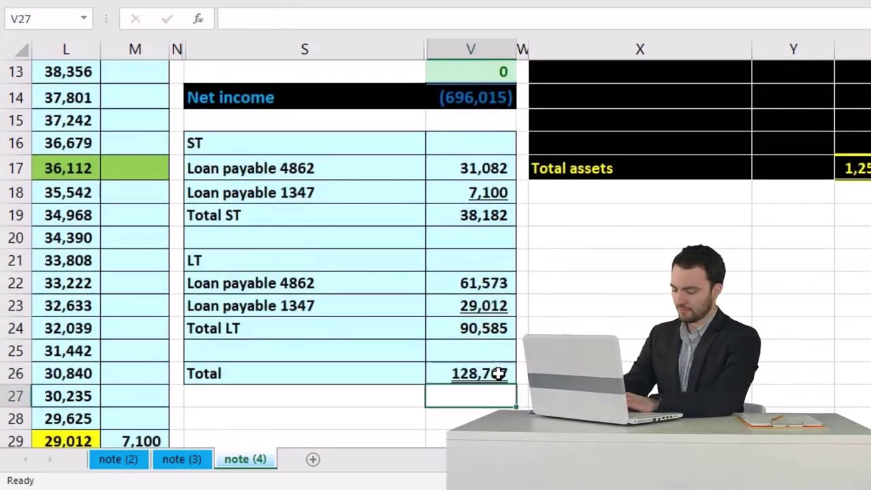
Examine how each loan is listed in both the ST and LT sections of the breakdown.
{"action": "left_click", "coordinate": [380, 170]}
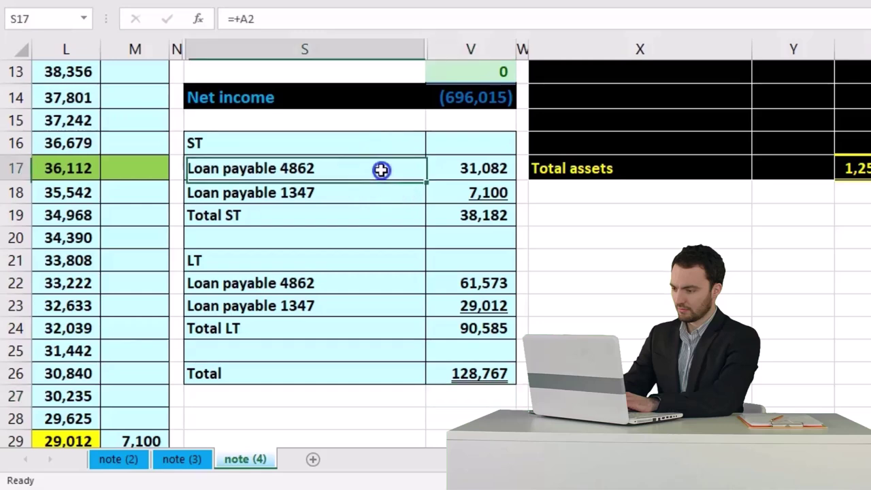
{"action": "left_click", "coordinate": [363, 282]}
{"action": "left_click", "coordinate": [334, 169]}
{"action": "left_click", "coordinate": [348, 281]}
{"action": "left_click", "coordinate": [340, 193]}
{"action": "left_click", "coordinate": [340, 304]}
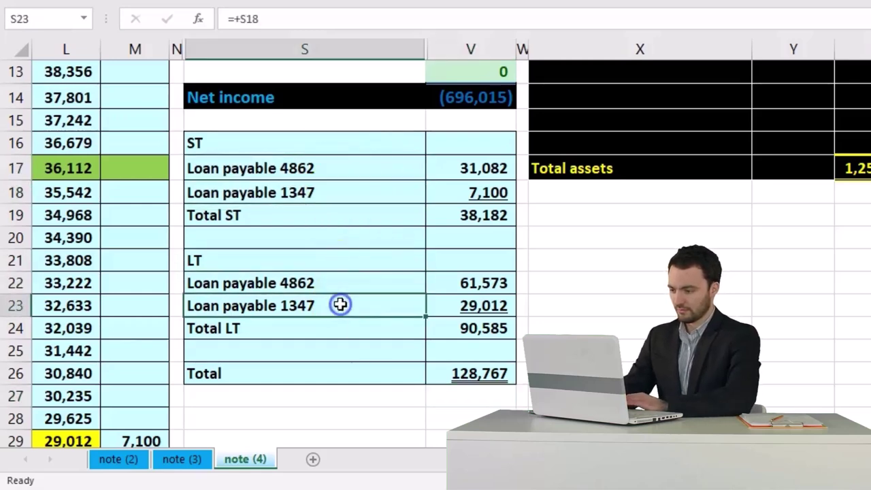
{"action": "left_click", "coordinate": [307, 145]}
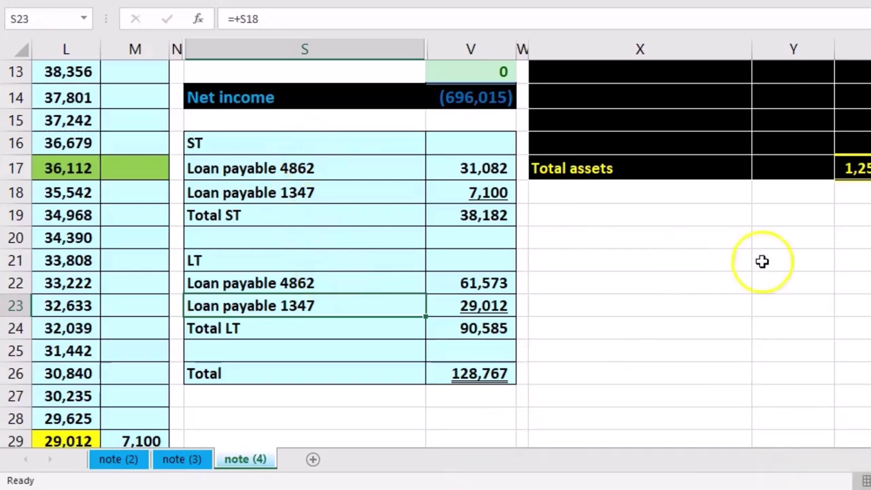
Examine the balance sheet's current and long-term notes payable lines and the trial balance loan amounts in V6:V7.
{"action": "left_click", "coordinate": [787, 278]}
{"action": "scroll", "coordinate": [844, 185], "scroll_direction": "up", "scroll_amount": 3}
{"action": "left_click", "coordinate": [845, 185]}
{"action": "key", "text": "Right"}
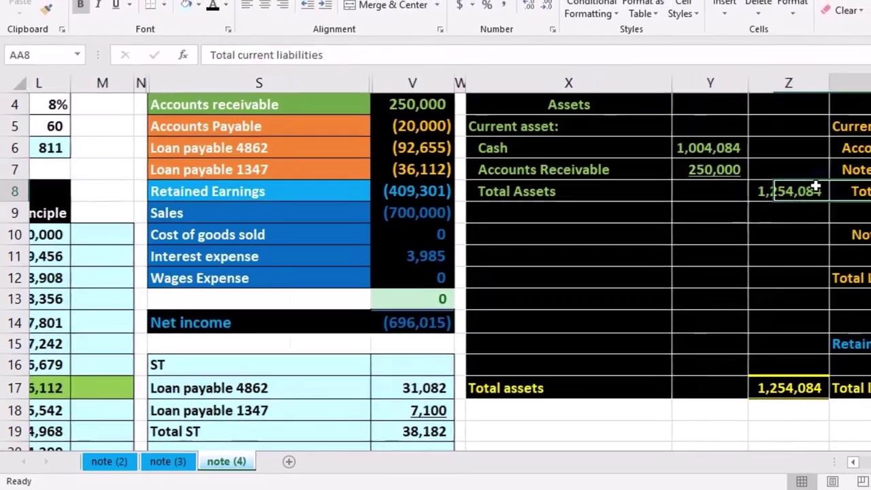
{"action": "key", "text": "Right"}
{"action": "key", "text": "Right"}
{"action": "key", "text": "Left"}
{"action": "key", "text": "Up"}
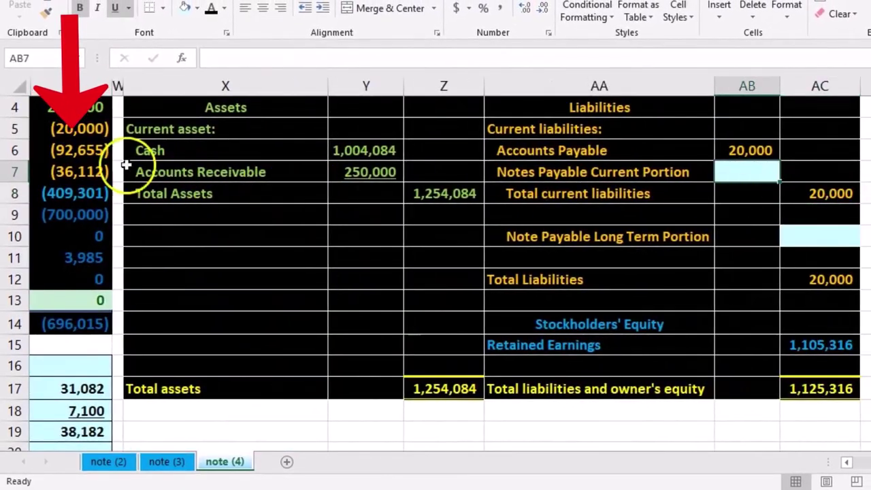
{"action": "left_click_drag", "start_coordinate": [78, 150], "coordinate": [82, 173]}
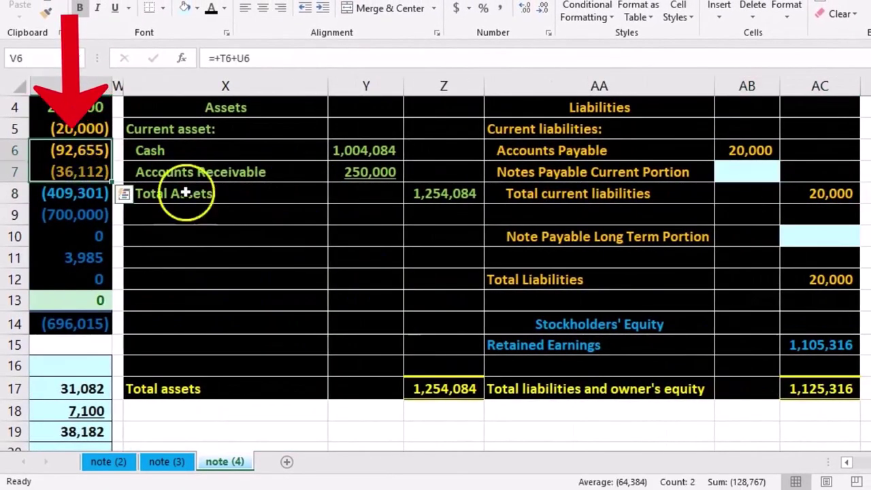
Link Notes Payable Current Portion in AB7 on the balance sheet to the Total ST amount in V19.
{"action": "left_click", "coordinate": [724, 169]}
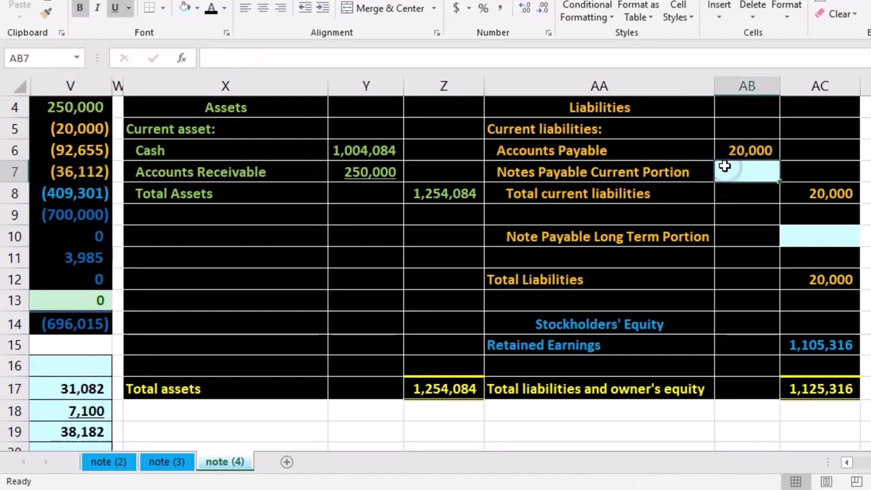
{"action": "type", "text": "="}
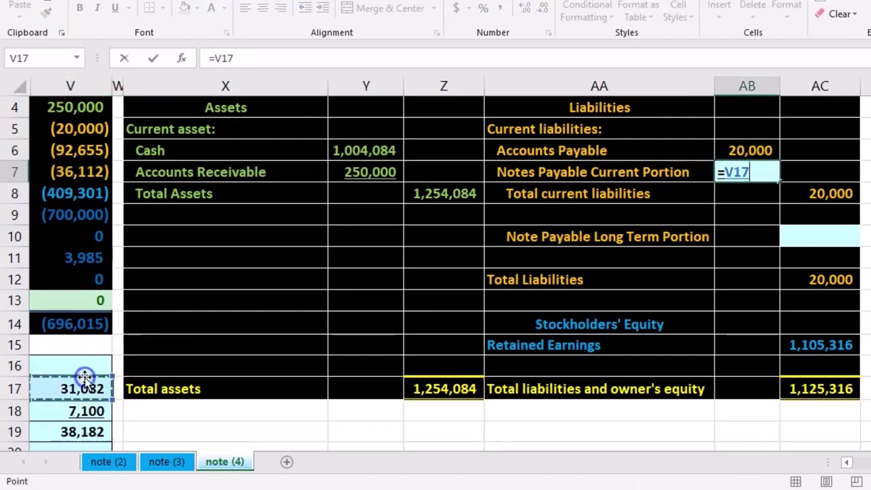
{"action": "key", "text": "Left"}
{"action": "key", "text": "Left"}
{"action": "key", "text": "Left"}
{"action": "key", "text": "Down"}
{"action": "key", "text": "Down"}
{"action": "key", "text": "Right"}
{"action": "key", "text": "Right"}
{"action": "key", "text": "Right"}
{"action": "key", "text": "Return"}
Link Note Payable Long Term Portion in AC10 on the balance sheet to the Total LT amount in V24.
{"action": "key", "text": "Down"}
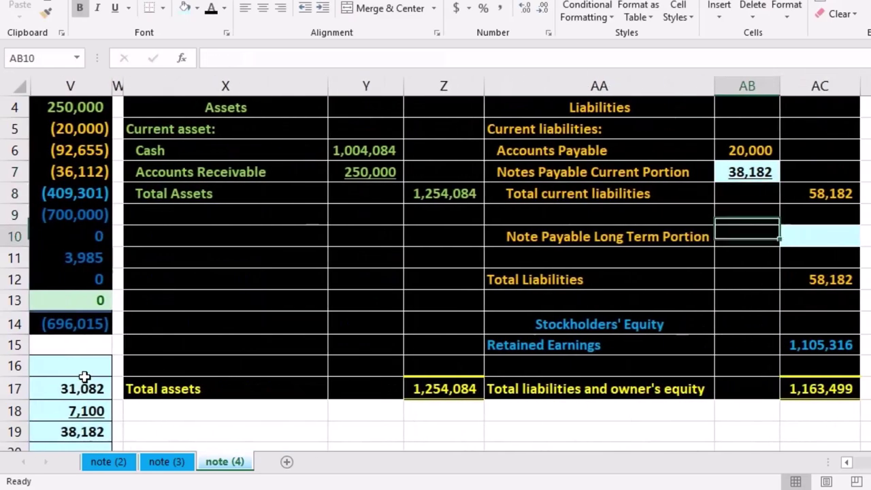
{"action": "key", "text": "Down"}
{"action": "key", "text": "Right"}
{"action": "type", "text": "="}
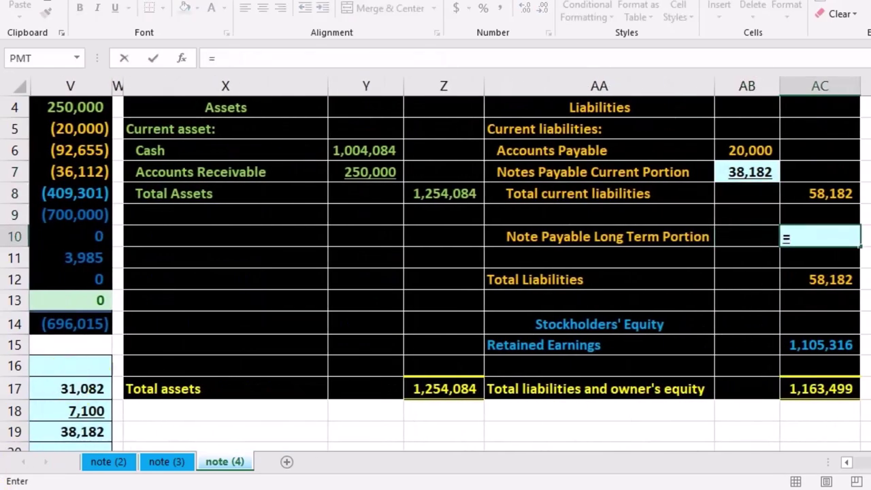
{"action": "scroll", "coordinate": [846, 461], "scroll_direction": "left", "scroll_amount": 5}
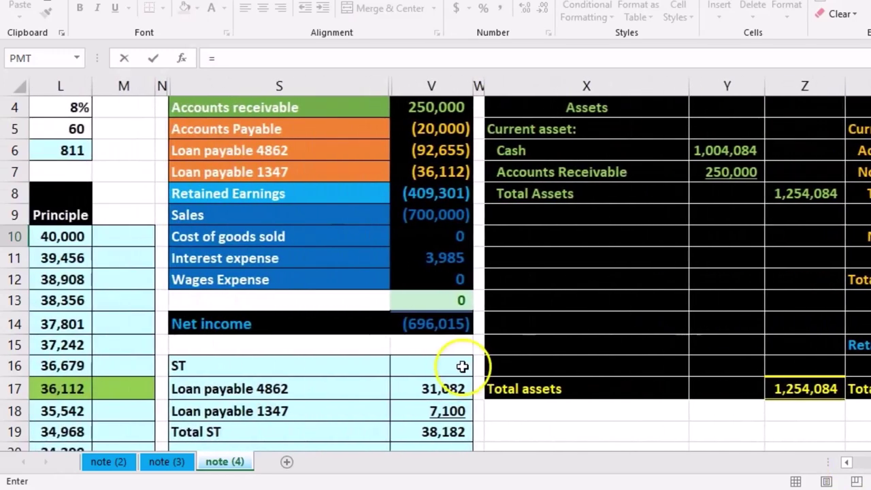
{"action": "scroll", "coordinate": [467, 363], "scroll_direction": "down", "scroll_amount": 2}
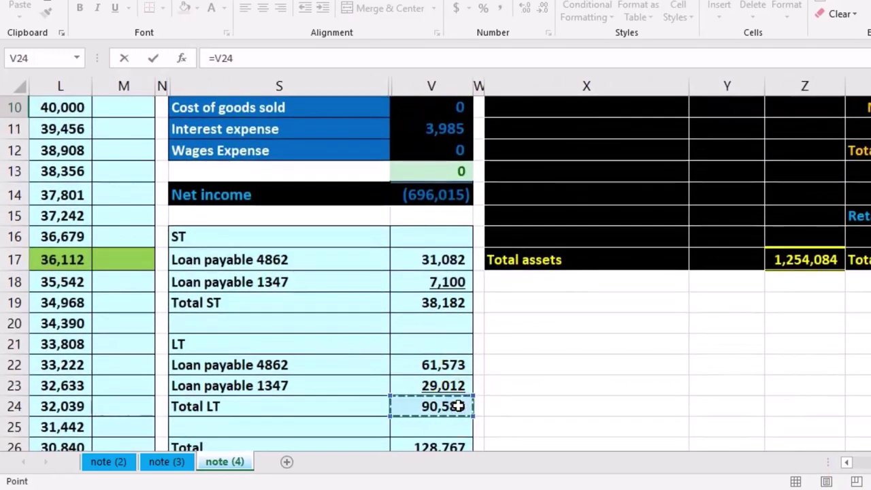
{"action": "key", "text": "Return"}
Compare the sum of the balance sheet's current and long-term note portions with the loan total in V26 and trial balance V6:V7.
{"action": "key", "text": "Up"}
{"action": "key", "text": "Up"}
{"action": "key", "text": "Up"}
{"action": "key", "text": "Up"}
{"action": "key", "text": "Up"}
{"action": "key", "text": "Up"}
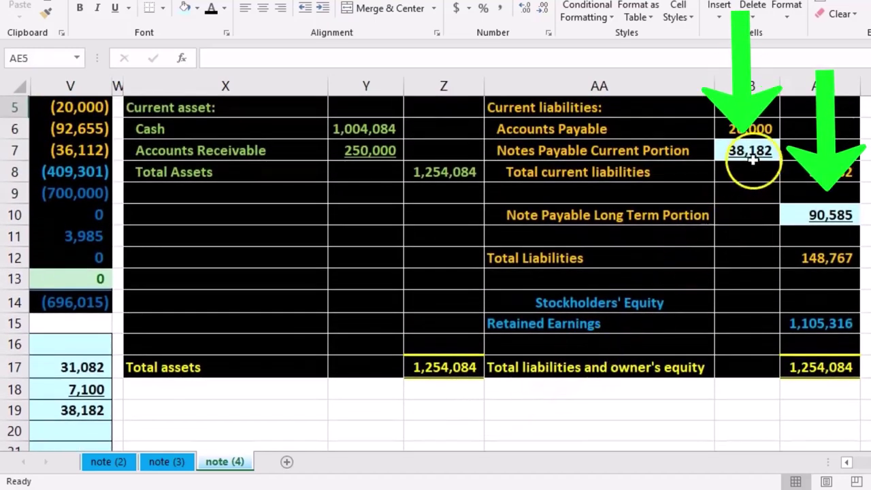
{"action": "left_click", "coordinate": [811, 215], "text": "ctrl"}
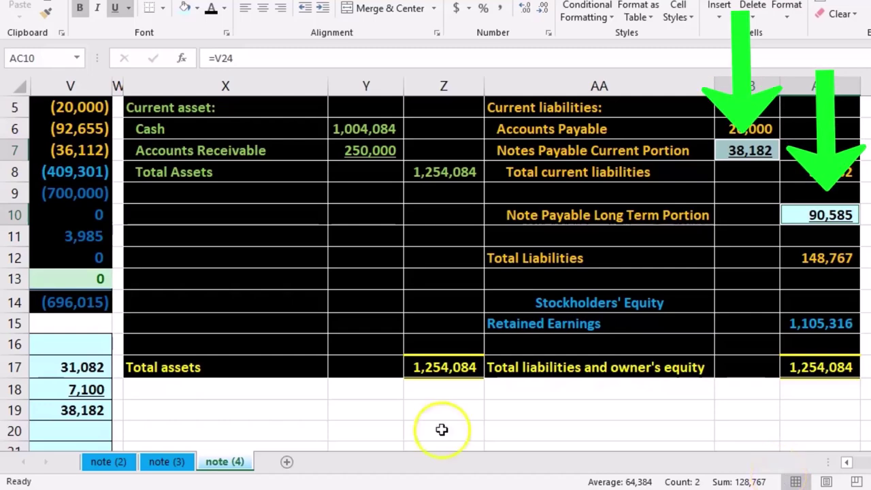
{"action": "scroll", "coordinate": [361, 397], "scroll_direction": "down", "scroll_amount": 2}
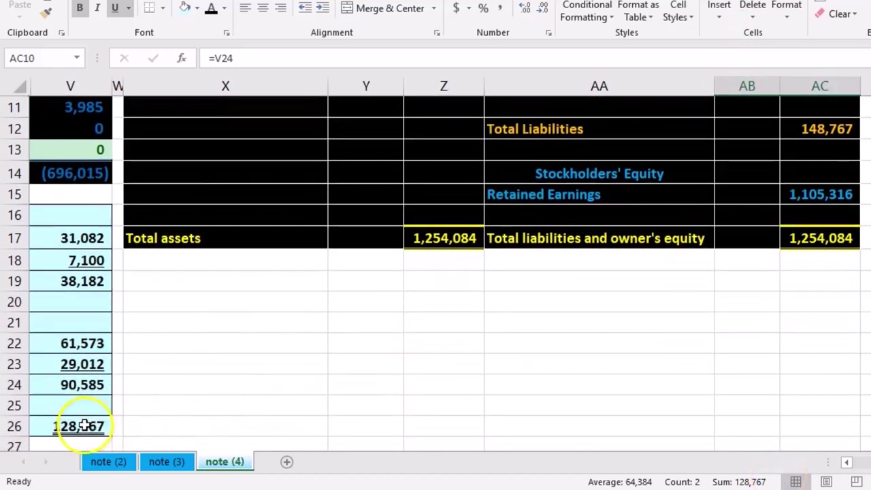
{"action": "scroll", "coordinate": [85, 415], "scroll_direction": "up", "scroll_amount": 3}
{"action": "left_click_drag", "start_coordinate": [84, 218], "coordinate": [85, 232]}
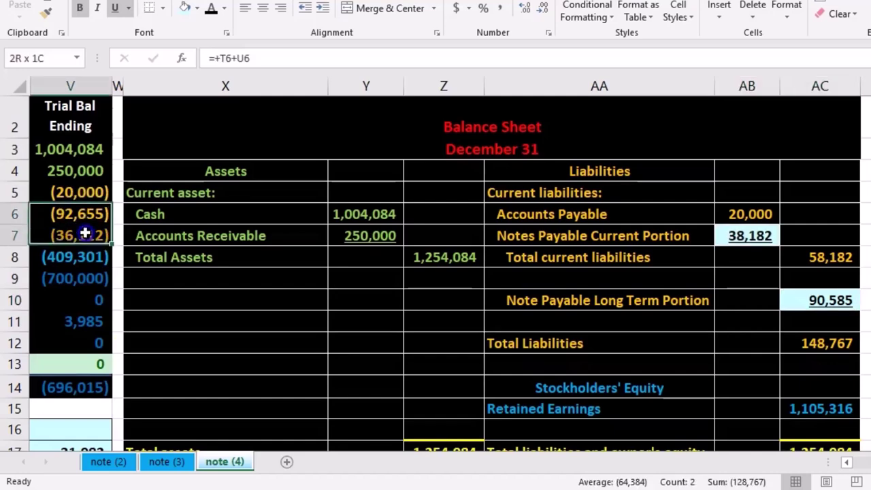
Check the long-term note portion in AC10 and compare total assets in Z17 with total liabilities and owner's equity in AC17.
{"action": "left_click", "coordinate": [848, 463]}
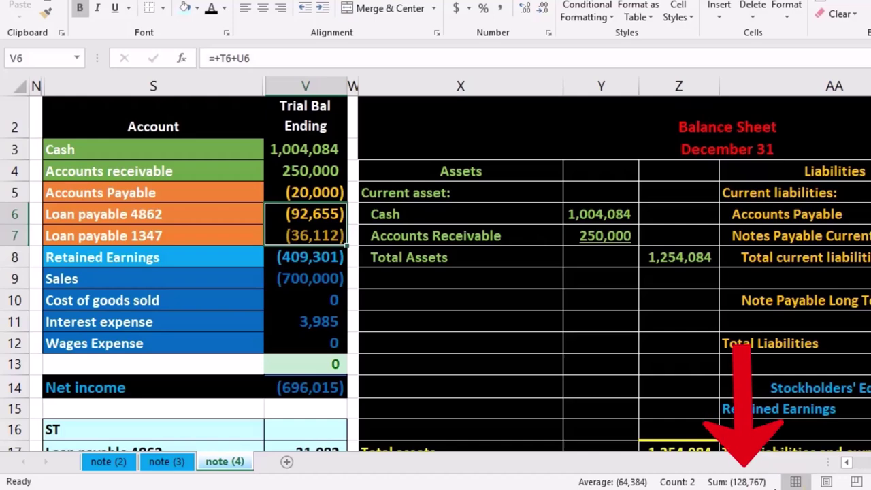
{"action": "left_click", "coordinate": [796, 300]}
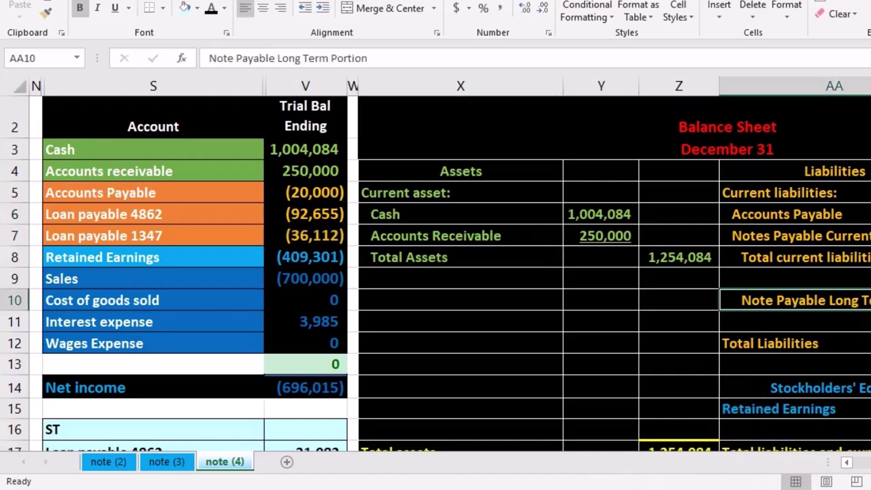
{"action": "key", "text": "Right"}
{"action": "key", "text": "Right"}
{"action": "scroll", "coordinate": [533, 379], "scroll_direction": "down", "scroll_amount": 1}
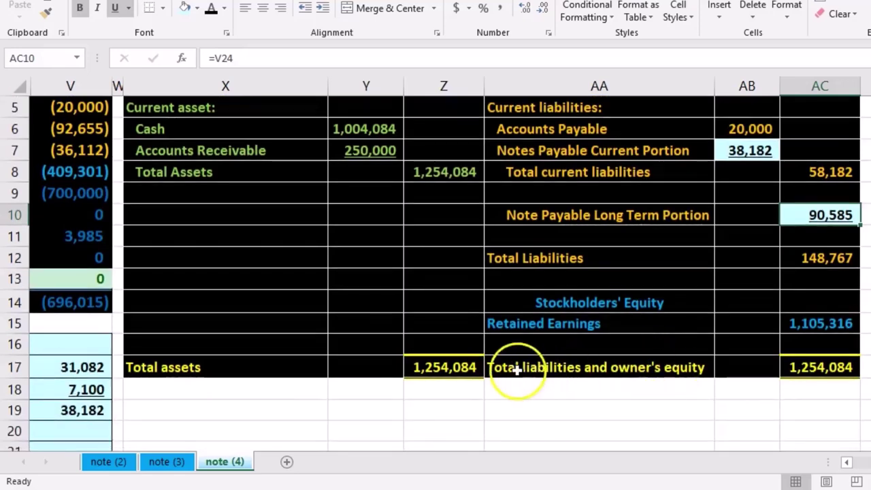
{"action": "left_click", "coordinate": [472, 365]}
{"action": "left_click", "coordinate": [802, 367]}
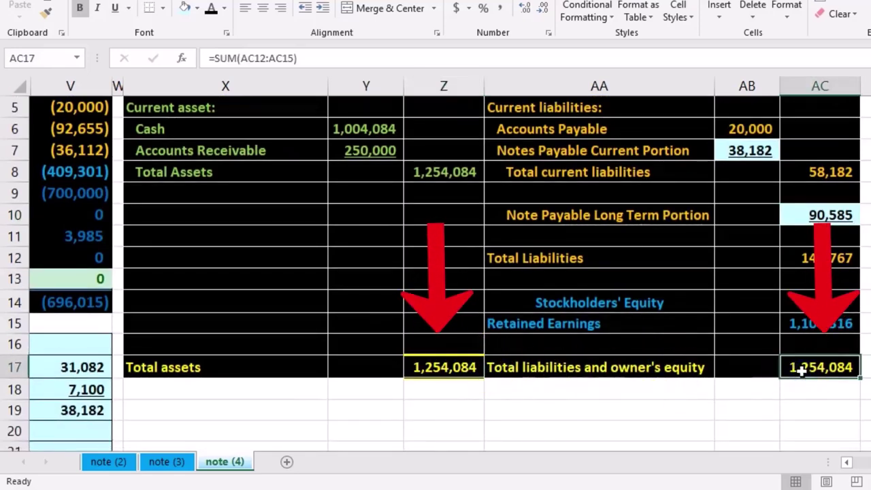
{"action": "scroll", "coordinate": [832, 441], "scroll_direction": "up", "scroll_amount": 1}
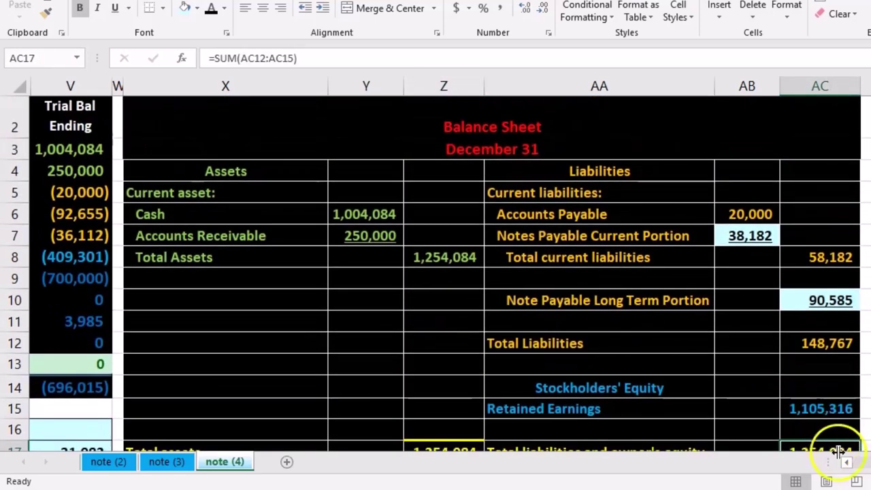
Compare the trial balance amounts of the two loans payable in V6:V7 with the amortization tables, including the principle balance in E13.
{"action": "scroll", "coordinate": [847, 464], "scroll_direction": "left", "scroll_amount": 5}
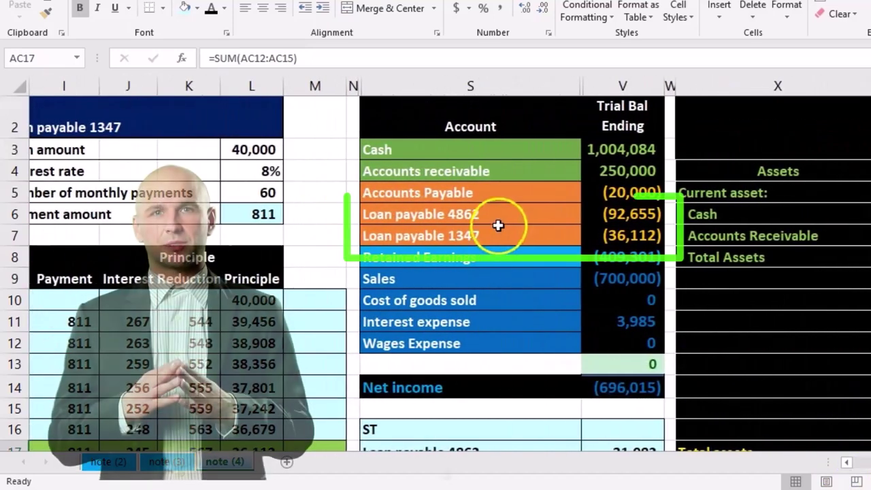
{"action": "mouse_move", "coordinate": [498, 225]}
{"action": "left_mouse_down"}
{"action": "mouse_move", "coordinate": [443, 228]}
{"action": "mouse_move", "coordinate": [499, 231]}
{"action": "left_mouse_up"}
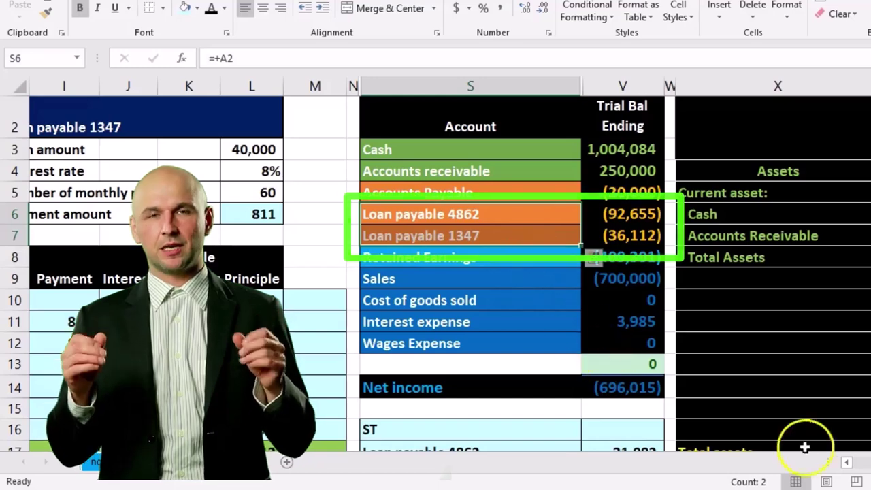
{"action": "scroll", "coordinate": [847, 464], "scroll_direction": "left", "scroll_amount": 4}
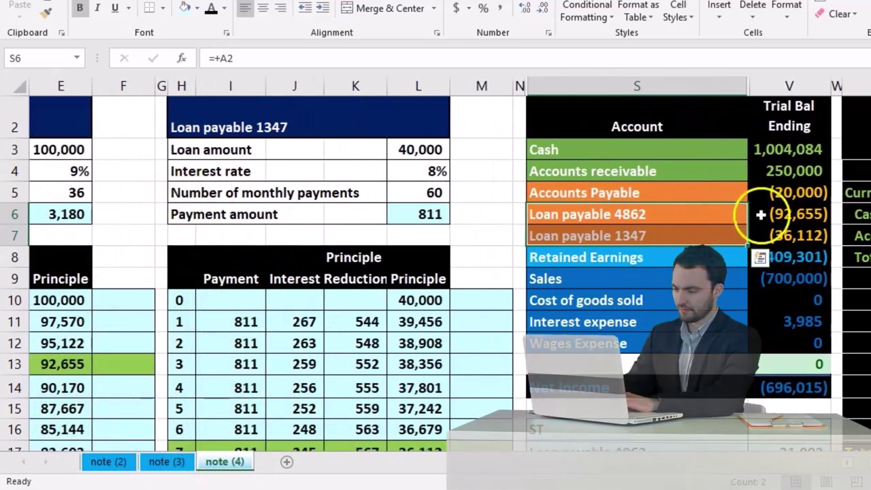
{"action": "left_click", "coordinate": [773, 215]}
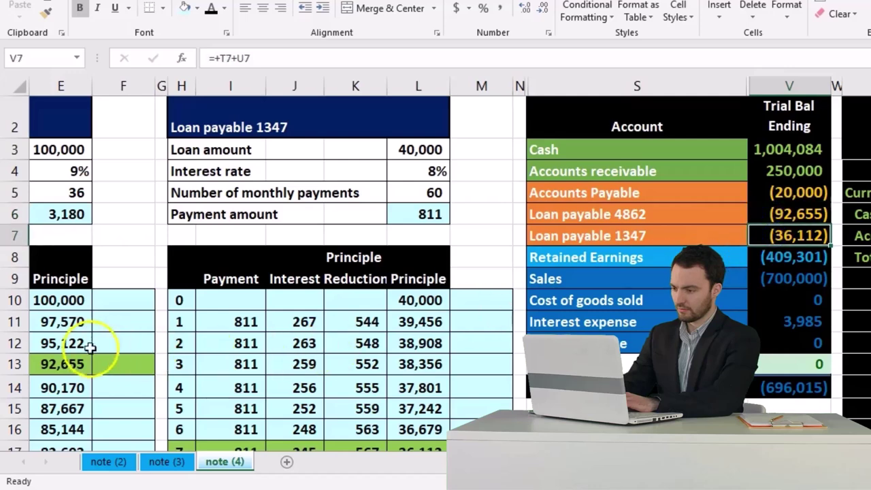
{"action": "left_click", "coordinate": [72, 362]}
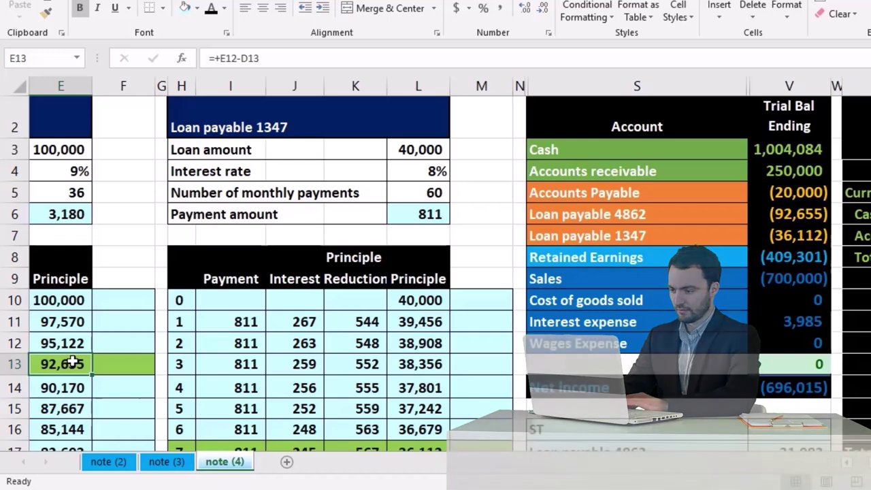
{"action": "left_click", "coordinate": [768, 213]}
{"action": "left_click", "coordinate": [767, 236]}
{"action": "left_click", "coordinate": [767, 214]}
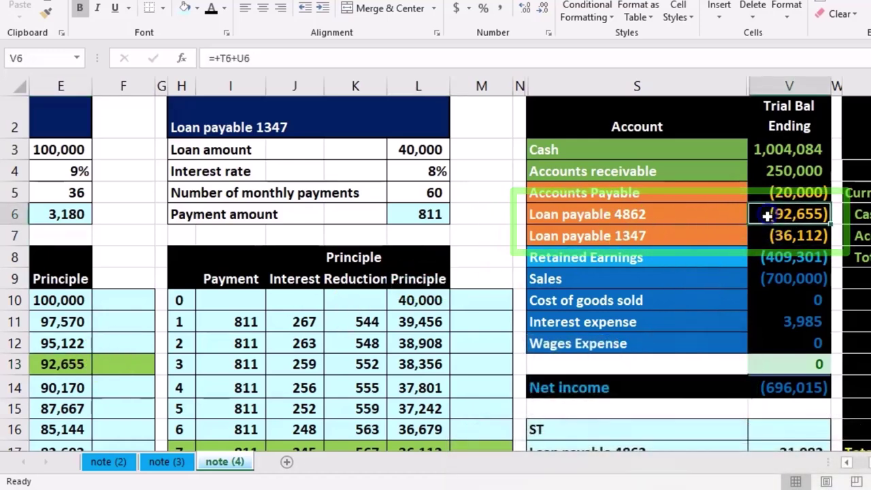
{"action": "left_click", "coordinate": [767, 235]}
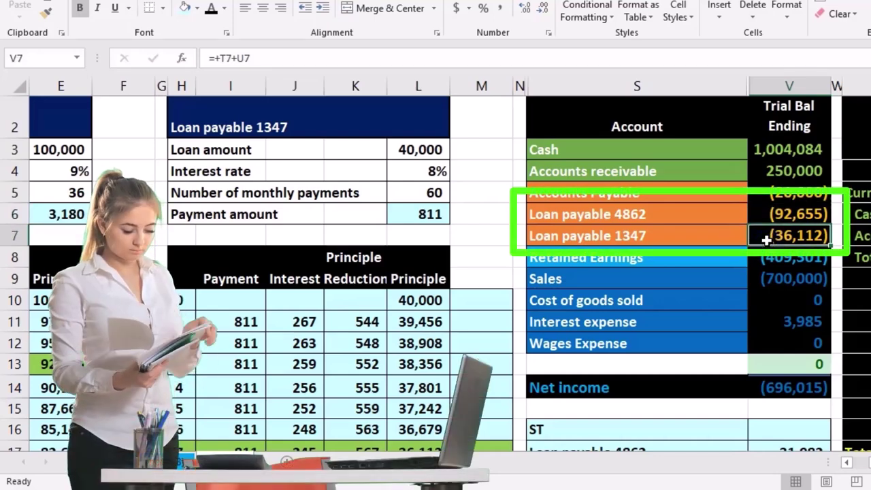